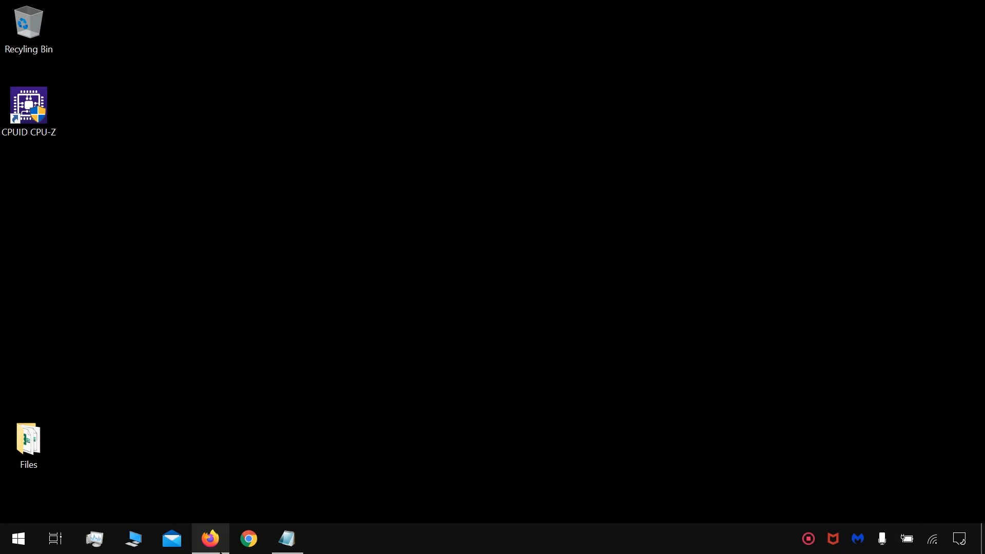
Step: Switch to Firefox and search IconArchive for "recyling bin" icons
{"action": "left_click", "coordinate": [221, 550]}
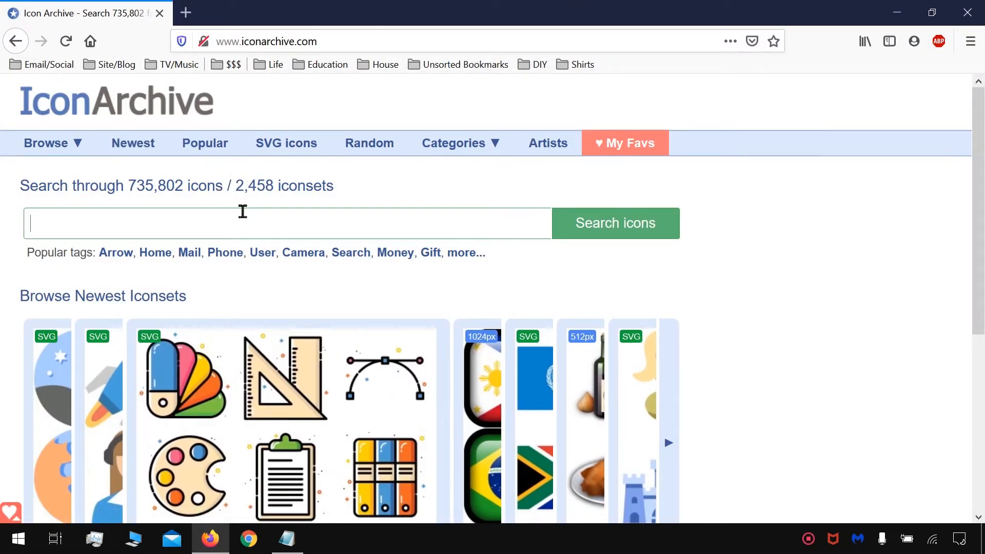
{"action": "type", "text": "re"}
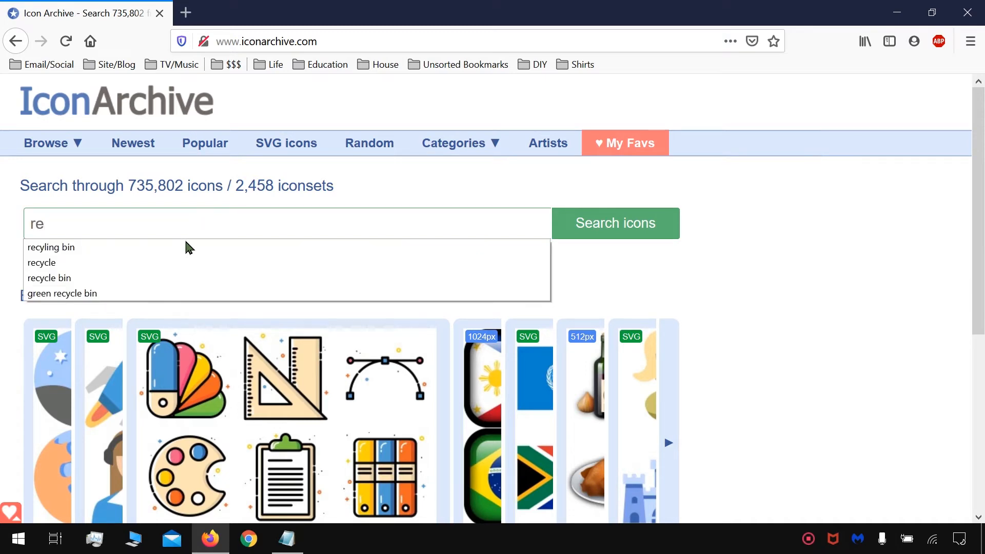
{"action": "left_click", "coordinate": [177, 251]}
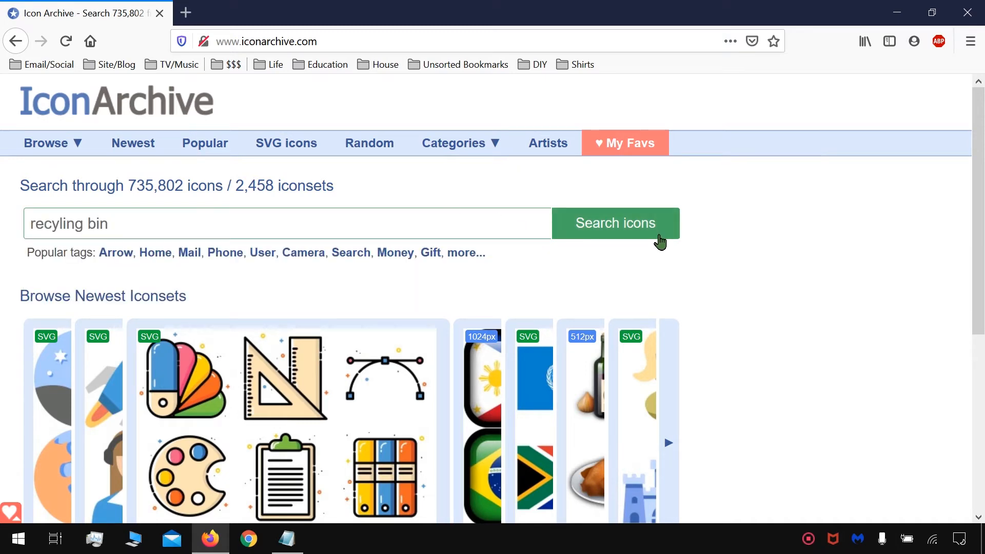
{"action": "left_click", "coordinate": [659, 239]}
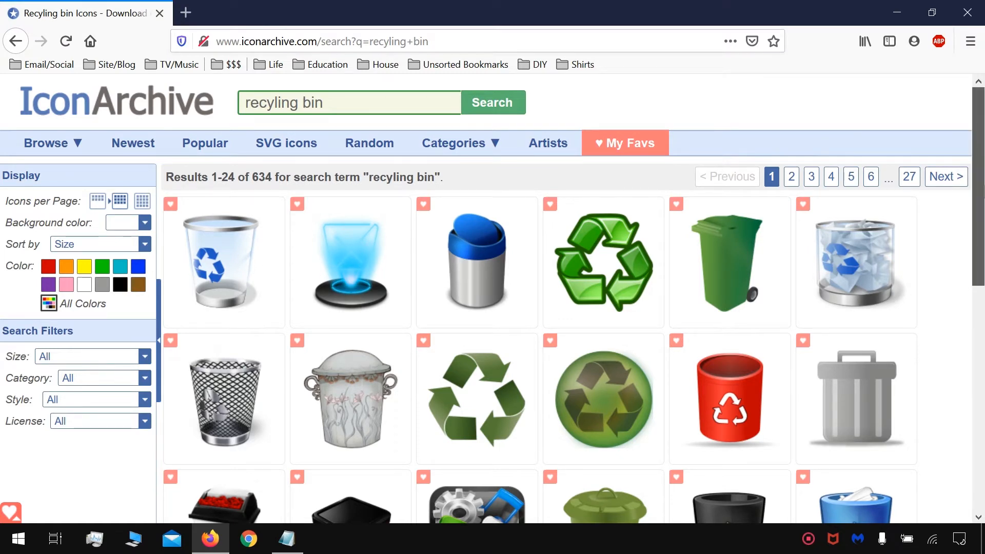
Step: Browse the icon search results and open the page of the black empty bin with the white arrow
{"action": "scroll", "coordinate": [975, 253], "scroll_direction": "down", "scroll_amount": 3}
{"action": "left_click_drag", "start_coordinate": [983, 276], "coordinate": [982, 181]}
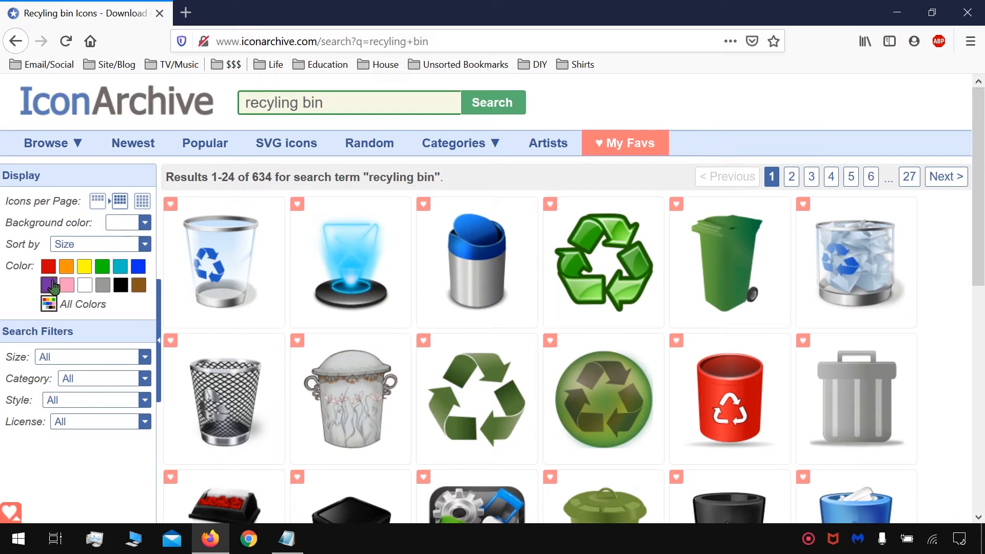
{"action": "scroll", "coordinate": [983, 216], "scroll_direction": "down", "scroll_amount": 5}
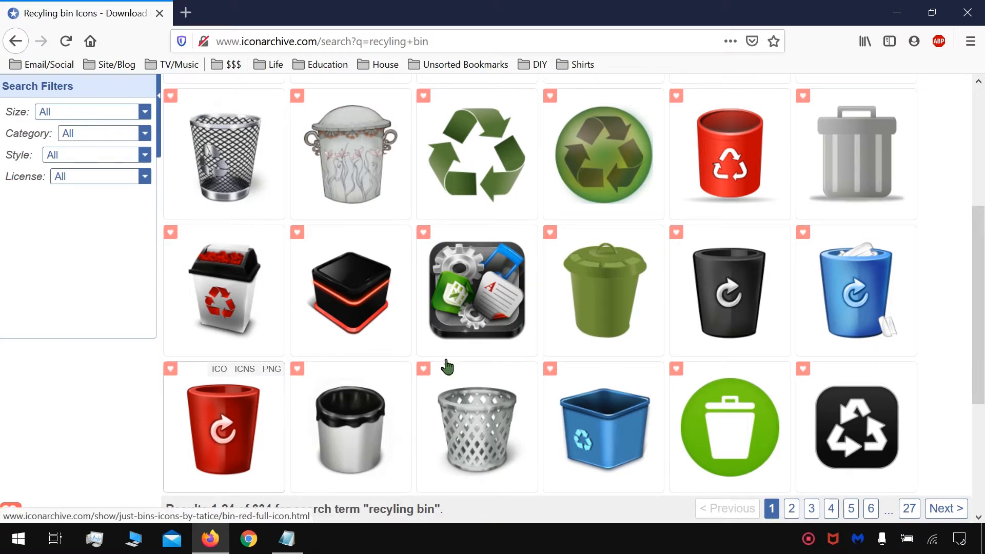
{"action": "left_click", "coordinate": [729, 305]}
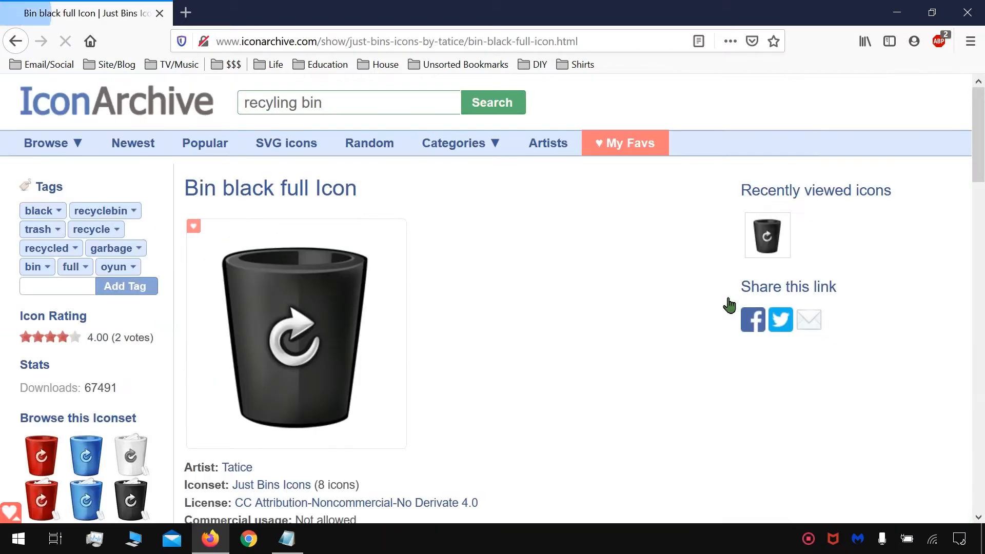
Step: Download the "Bin black full" icon in ICO format and save the file
{"action": "scroll", "coordinate": [487, 318], "scroll_direction": "down", "scroll_amount": 4}
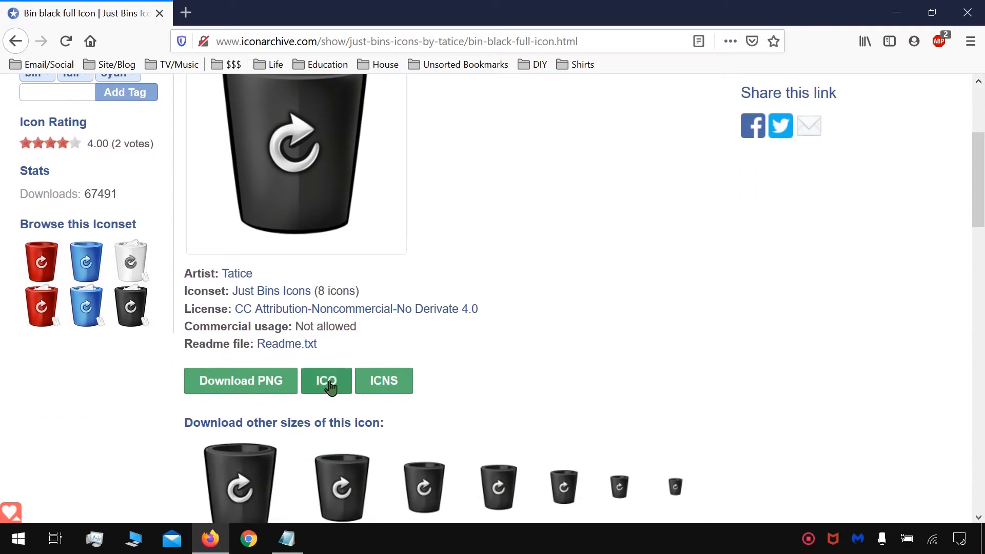
{"action": "scroll", "coordinate": [263, 415], "scroll_direction": "up", "scroll_amount": 1}
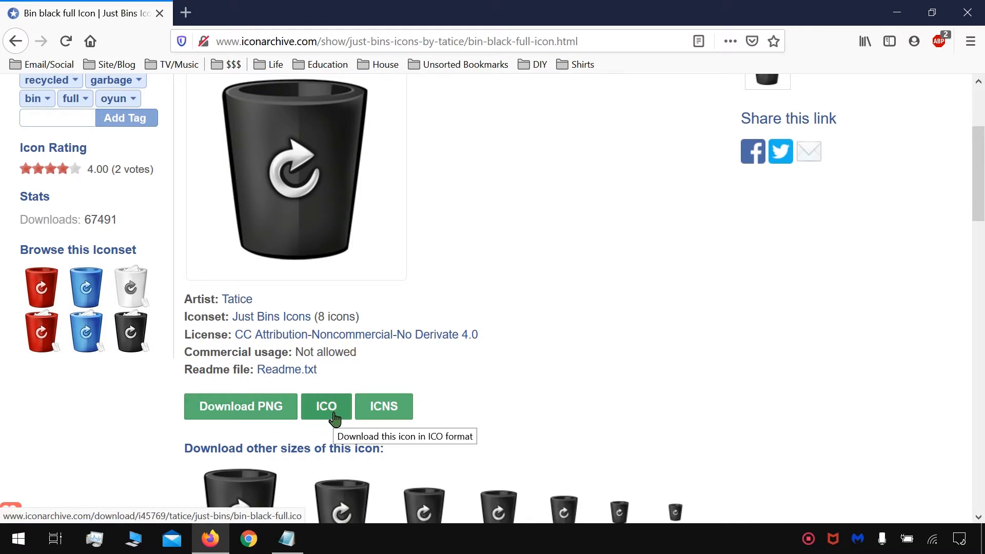
{"action": "left_click", "coordinate": [335, 420]}
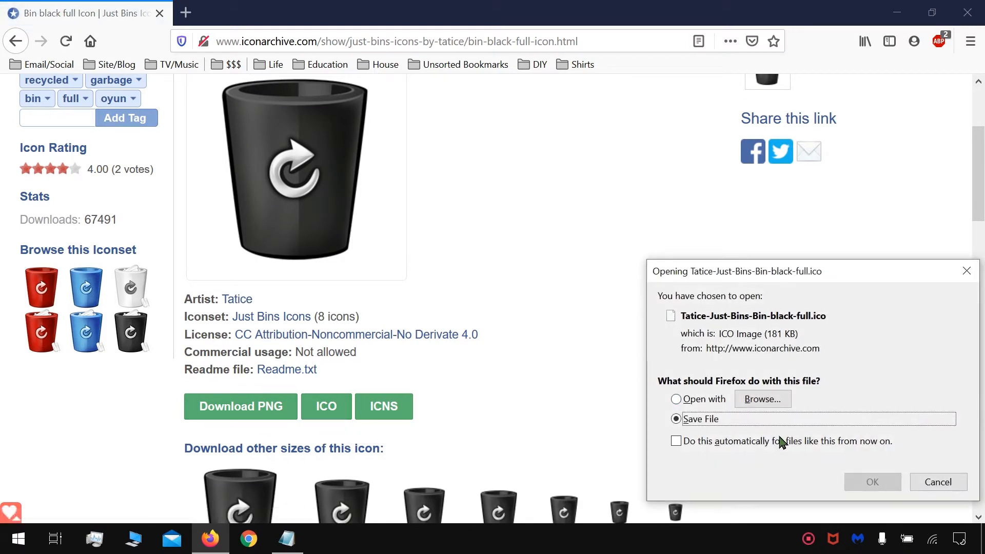
{"action": "left_click", "coordinate": [874, 484]}
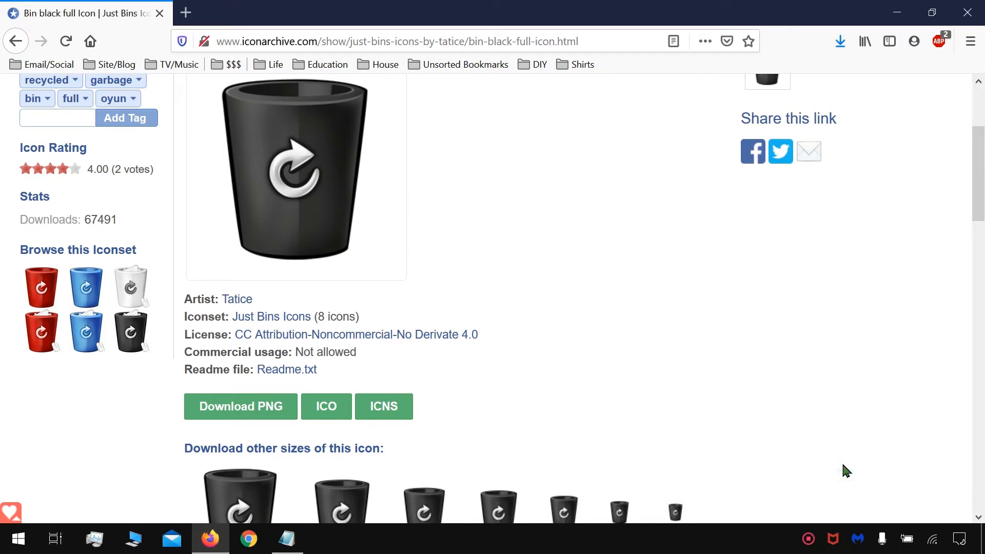
Step: Open the matching "Bin black" icon with paper in it and save it in ICO format
{"action": "scroll", "coordinate": [593, 323], "scroll_direction": "down", "scroll_amount": 1}
{"action": "scroll", "coordinate": [592, 324], "scroll_direction": "up", "scroll_amount": 1}
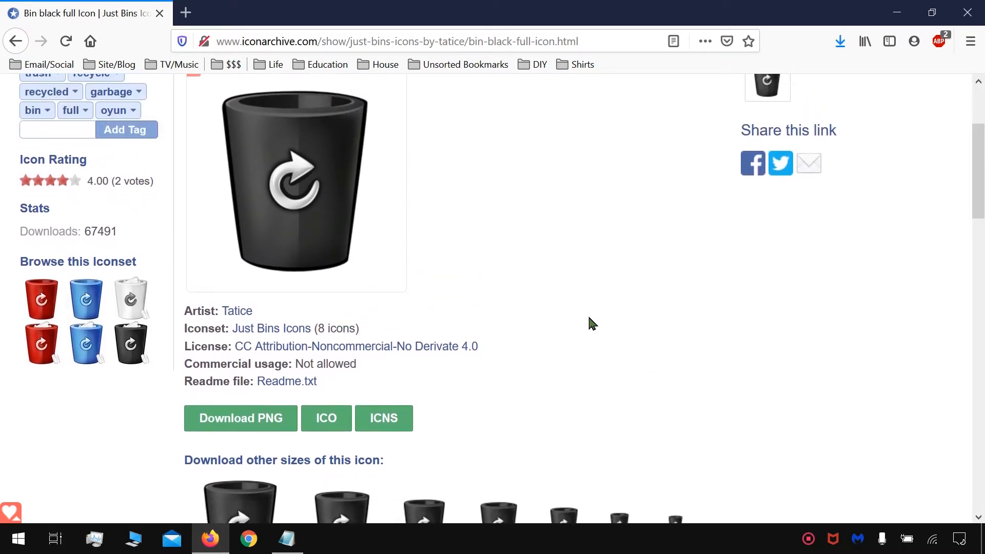
{"action": "scroll", "coordinate": [593, 323], "scroll_direction": "down", "scroll_amount": 4}
{"action": "scroll", "coordinate": [591, 323], "scroll_direction": "down", "scroll_amount": 10}
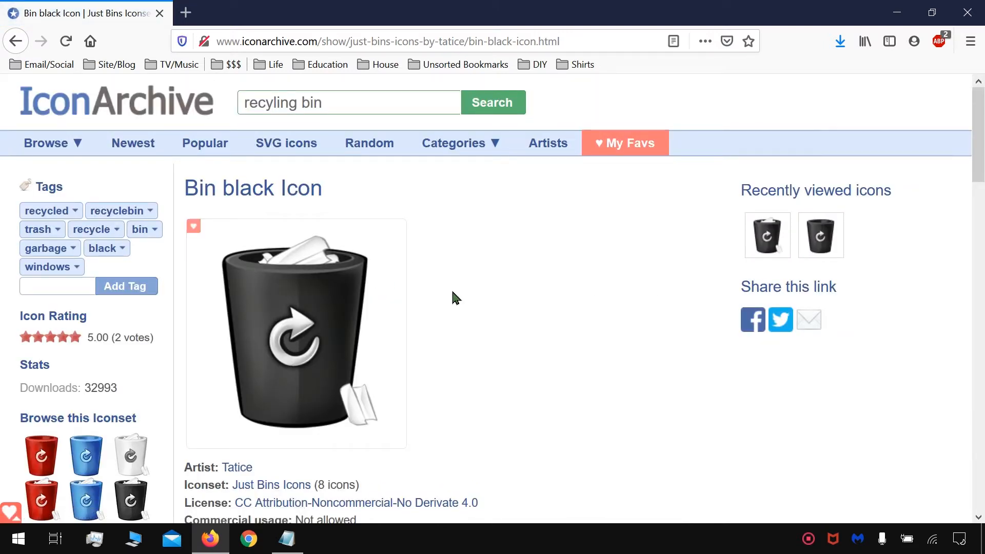
{"action": "scroll", "coordinate": [453, 297], "scroll_direction": "down", "scroll_amount": 3}
{"action": "left_click", "coordinate": [326, 392]}
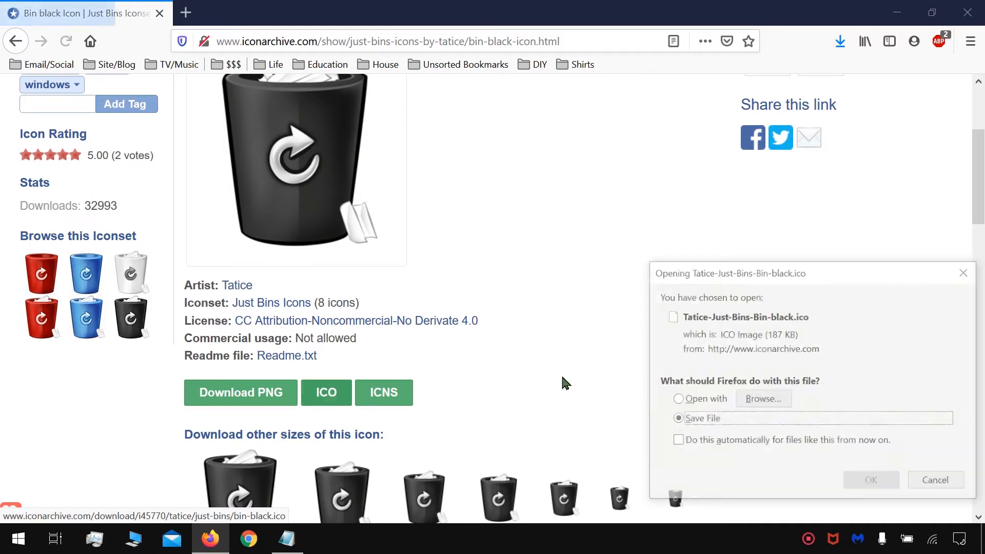
{"action": "left_click", "coordinate": [871, 479]}
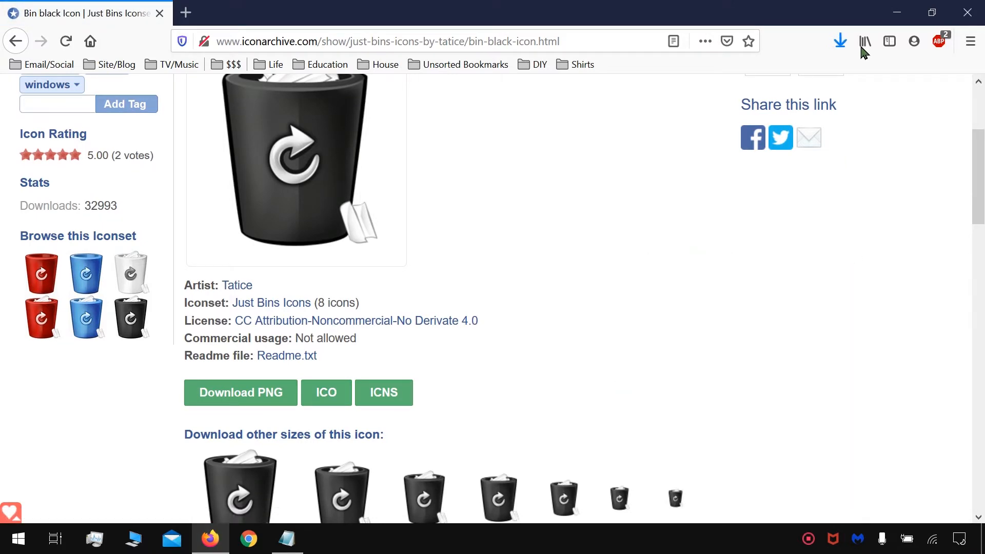
Step: Minimize the browser and examine the names of the two downloaded bin icon files on the desktop
{"action": "left_click", "coordinate": [898, 14]}
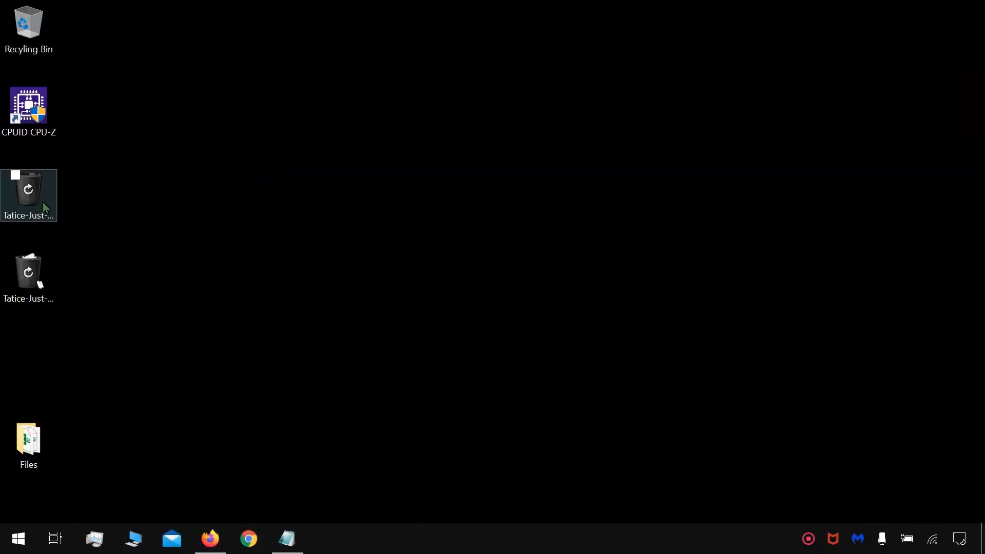
{"action": "left_click", "coordinate": [22, 201]}
{"action": "left_click", "coordinate": [30, 269]}
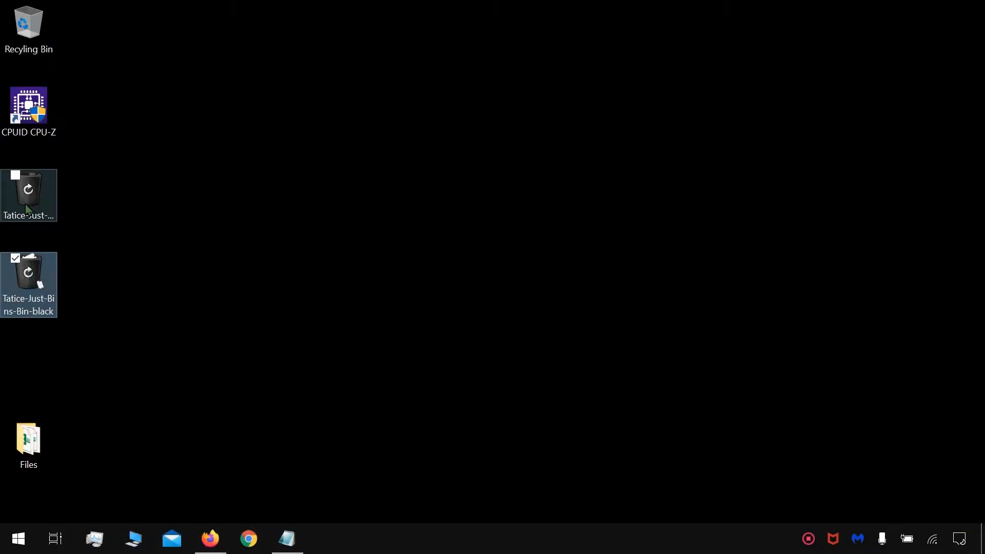
{"action": "left_click", "coordinate": [25, 204]}
{"action": "left_click", "coordinate": [111, 207]}
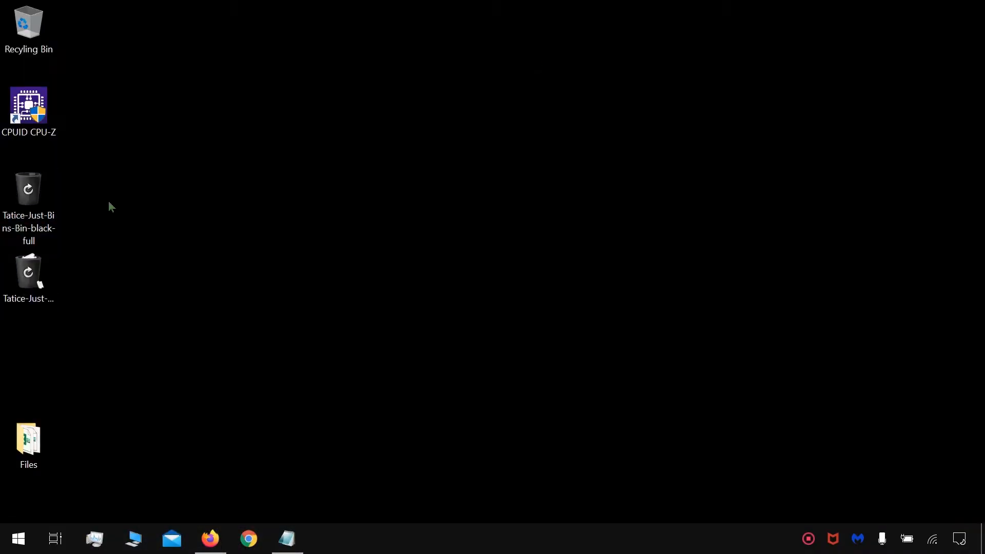
Step: Open This PC, look inside the Pictures folder, and return to This PC
{"action": "left_click", "coordinate": [149, 539]}
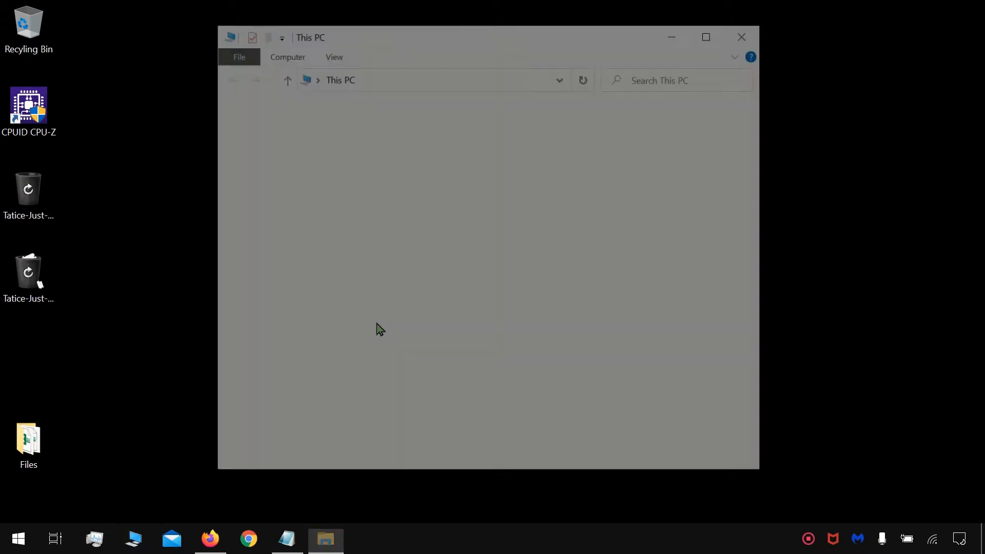
{"action": "double_click", "coordinate": [623, 229]}
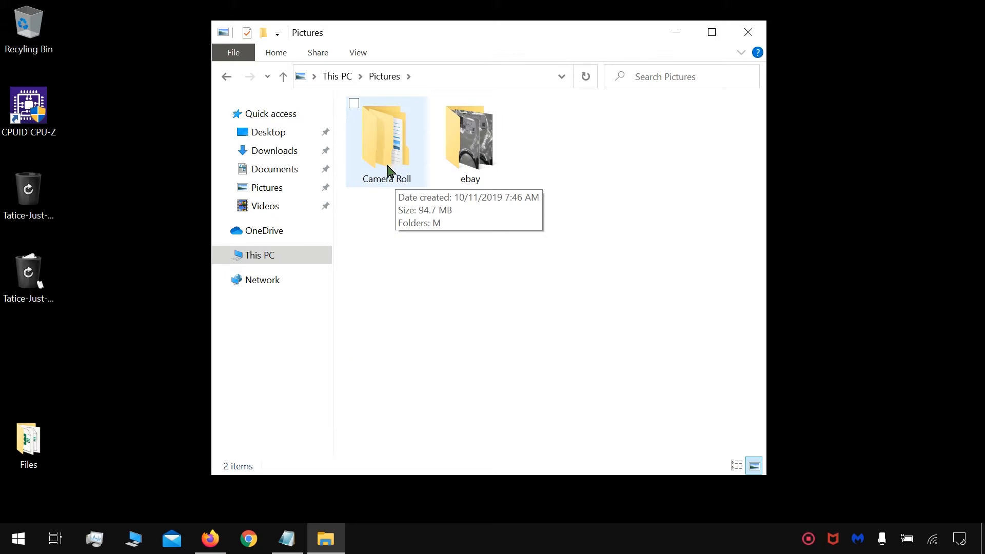
{"action": "left_click", "coordinate": [387, 169]}
{"action": "left_click", "coordinate": [226, 77]}
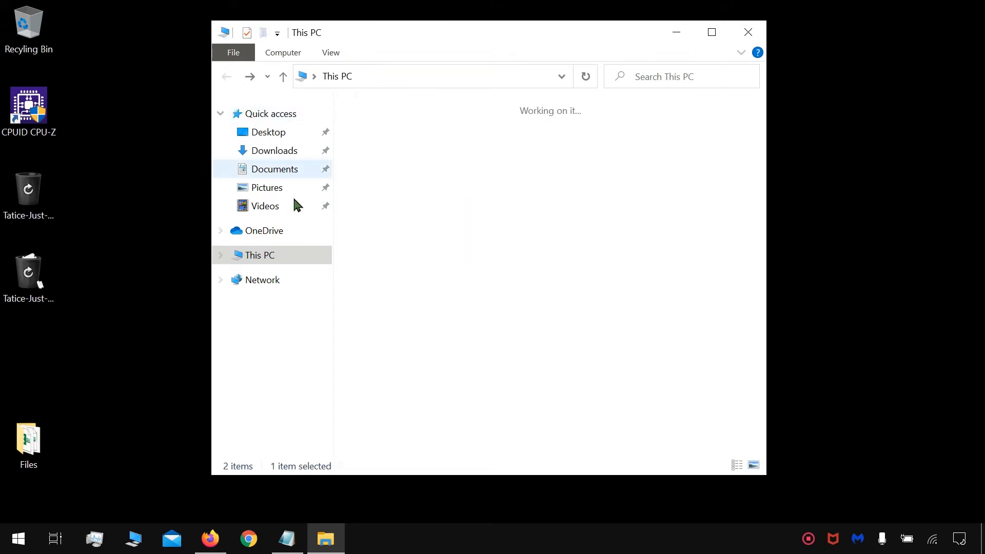
Step: Open the System32 folder inside the Windows folder on Local Disk (C:)
{"action": "double_click", "coordinate": [455, 334]}
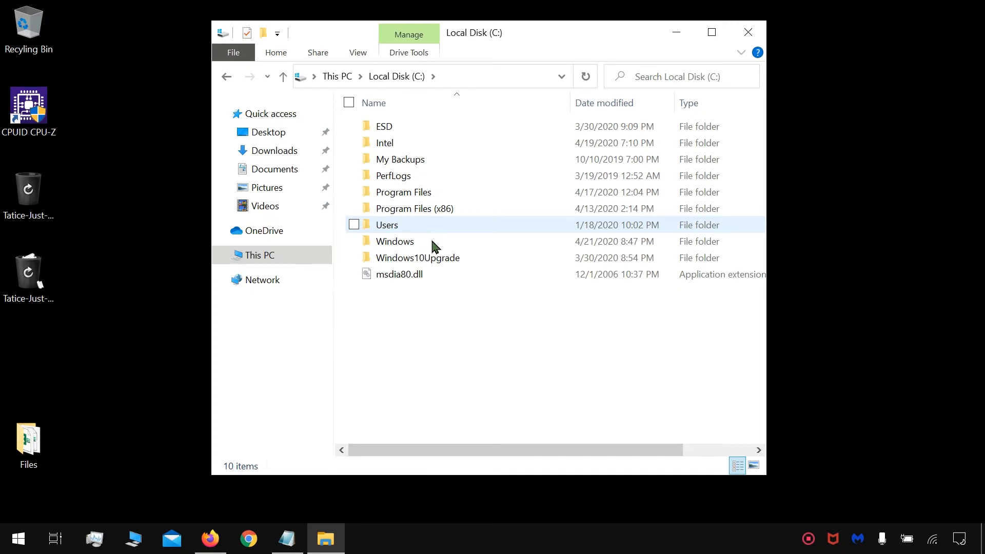
{"action": "left_click", "coordinate": [303, 257]}
{"action": "double_click", "coordinate": [467, 329]}
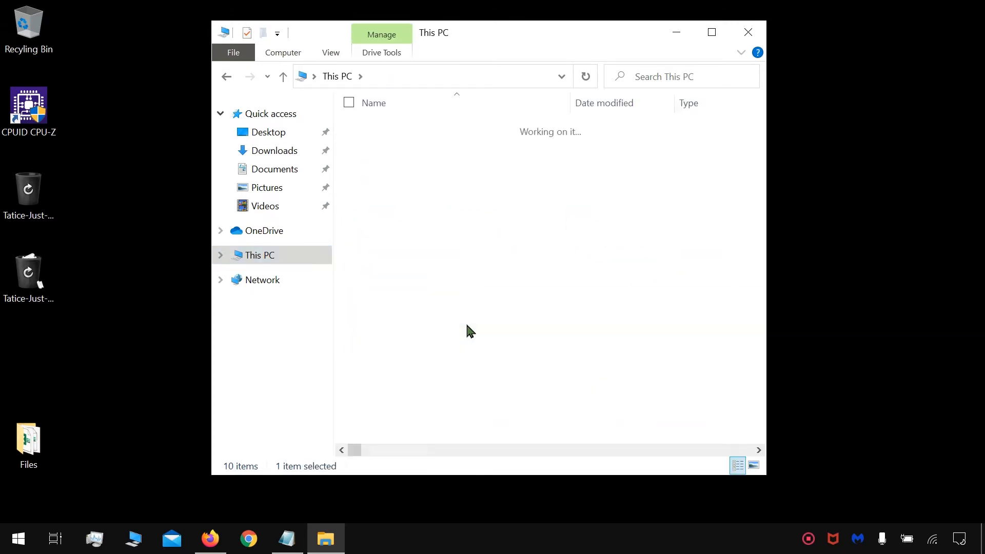
{"action": "double_click", "coordinate": [421, 242]}
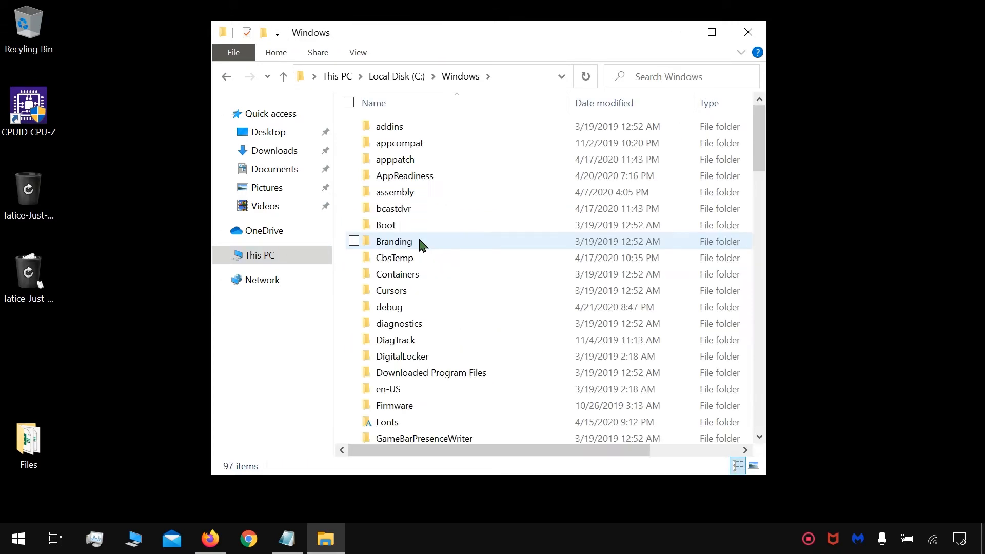
{"action": "key", "text": "s"}
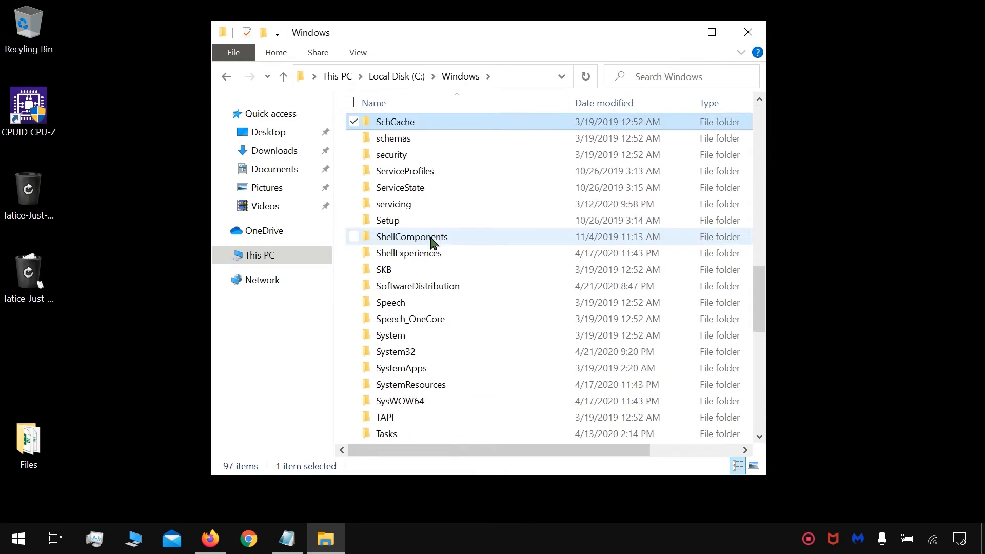
{"action": "double_click", "coordinate": [441, 354]}
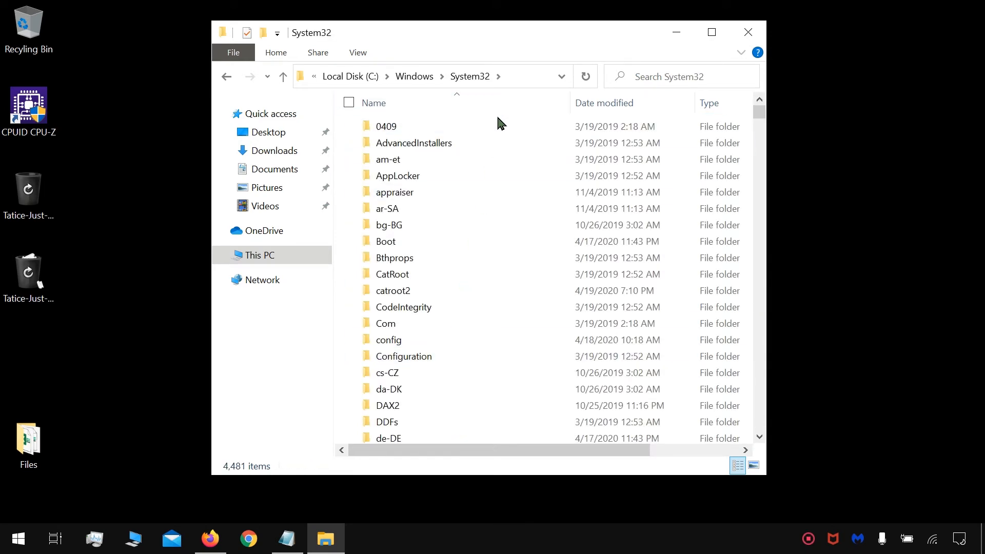
Step: Create a folder named "Recycling Bin Icons" in System32 and open it
{"action": "right_click", "coordinate": [499, 123]}
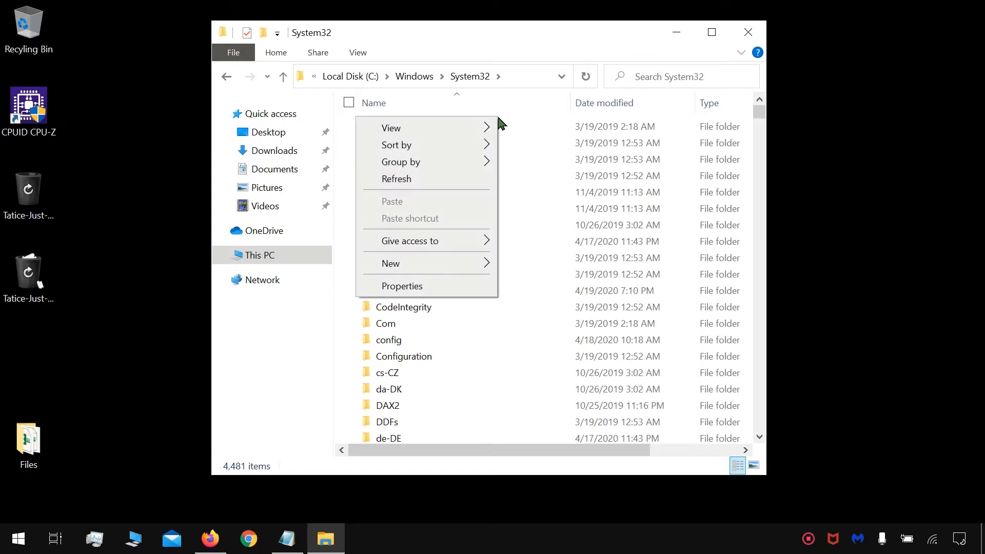
{"action": "mouse_move", "coordinate": [450, 264]}
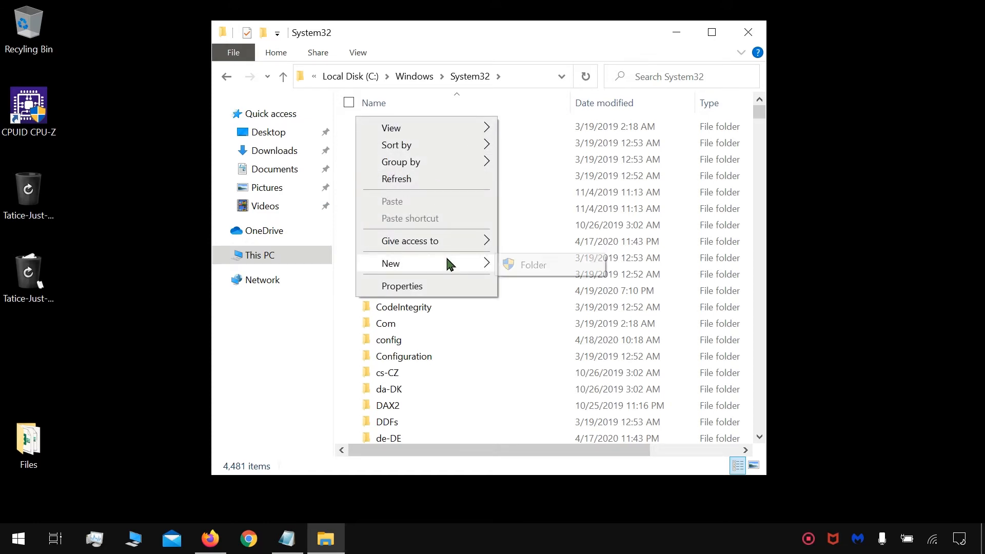
{"action": "left_click", "coordinate": [526, 264]}
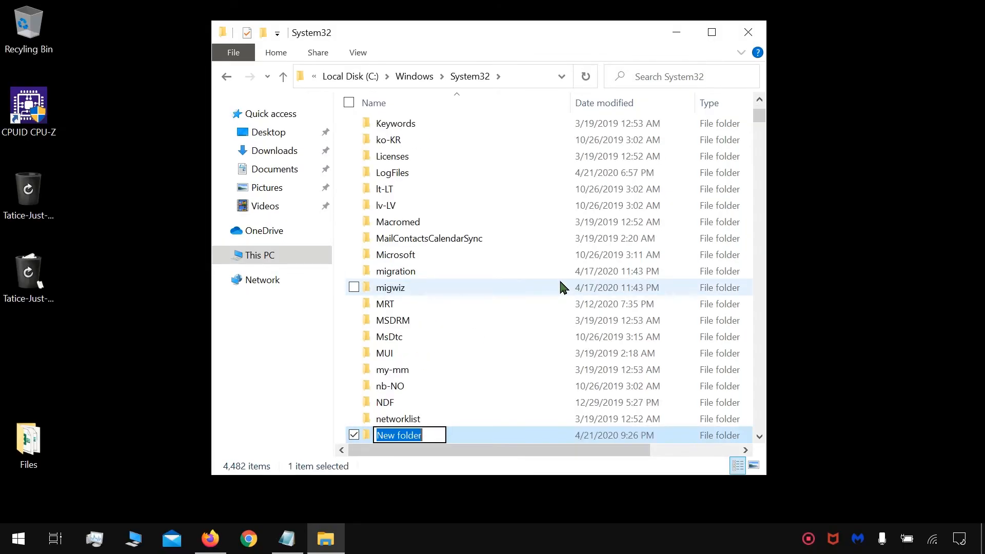
{"action": "type", "text": "RE"}
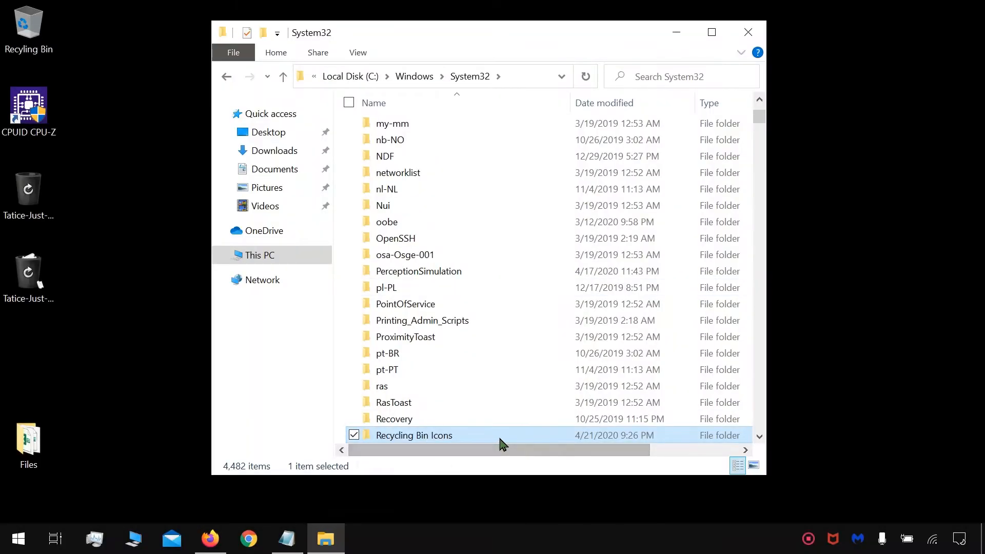
{"action": "double_click", "coordinate": [500, 437]}
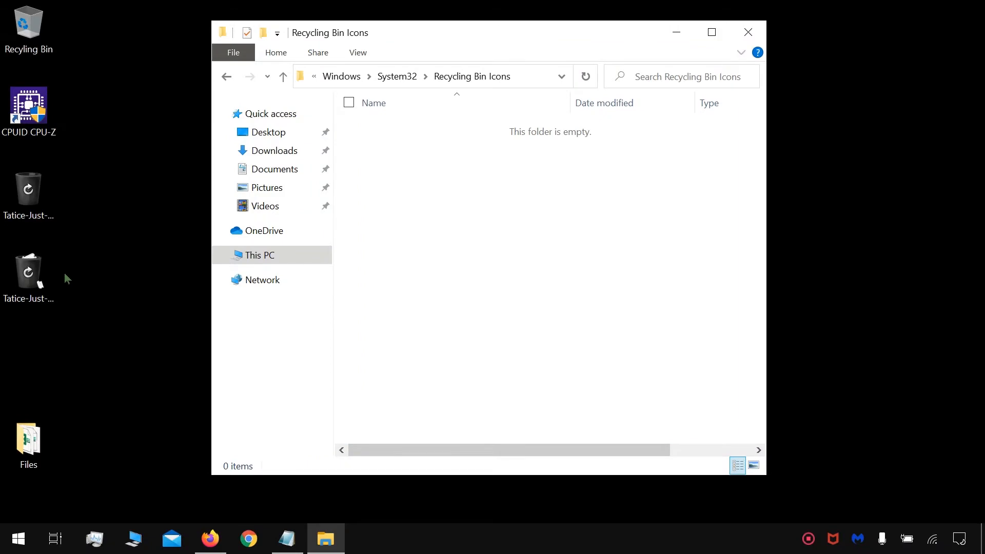
Step: Move both bin icon files from the desktop into the Recycling Bin Icons folder with administrator permission, and close the folder window
{"action": "left_click_drag", "start_coordinate": [65, 278], "coordinate": [18, 175]}
{"action": "left_click_drag", "start_coordinate": [31, 210], "coordinate": [539, 217]}
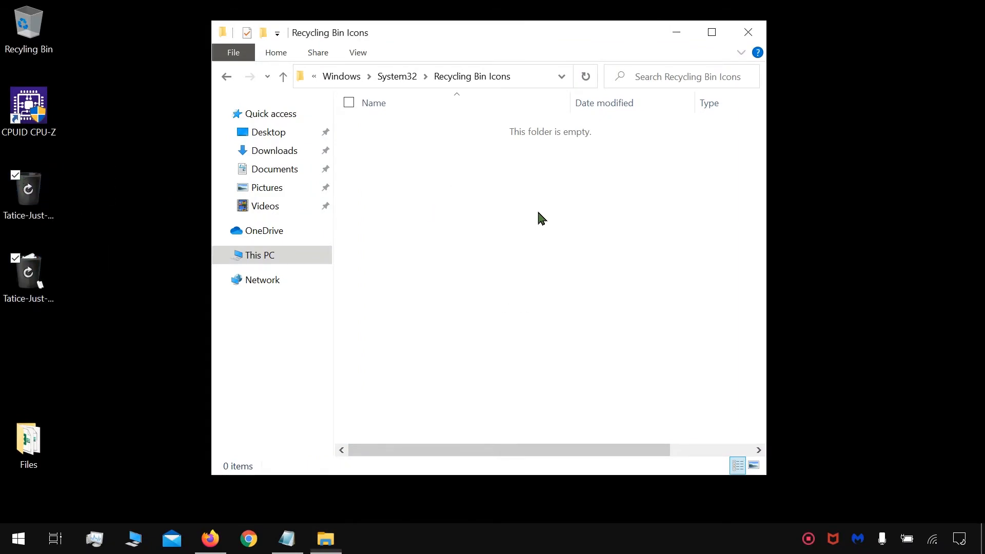
{"action": "left_click", "coordinate": [280, 259]}
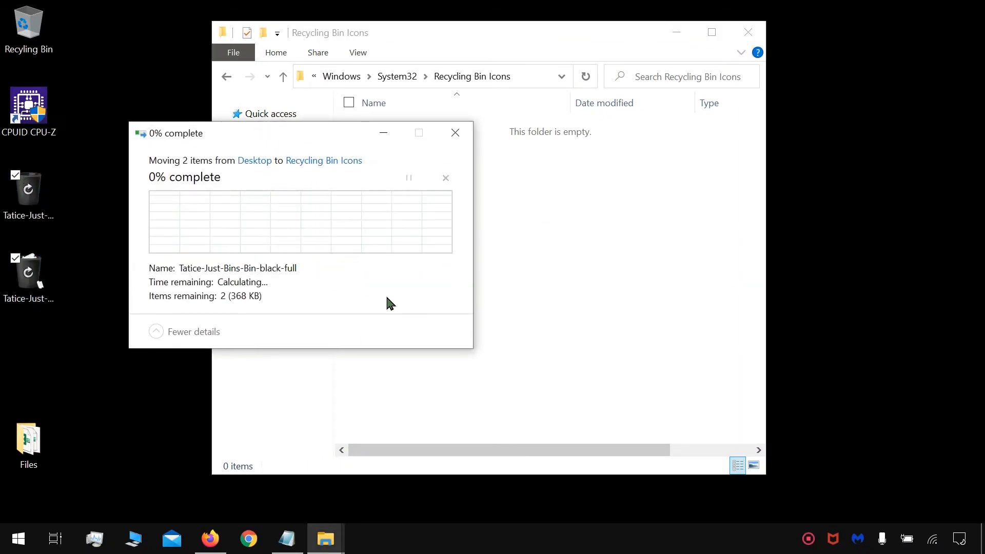
{"action": "left_click", "coordinate": [286, 261]}
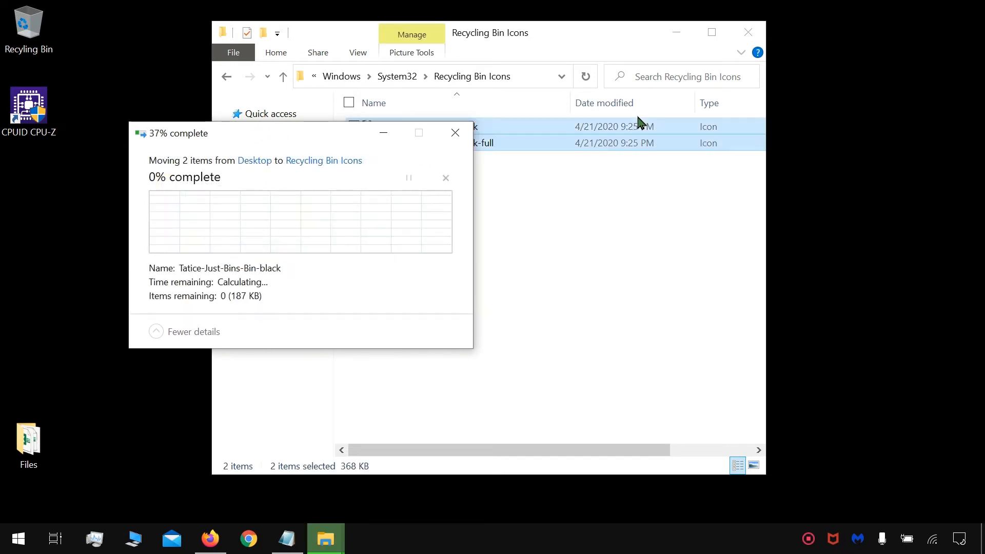
{"action": "left_click", "coordinate": [756, 32]}
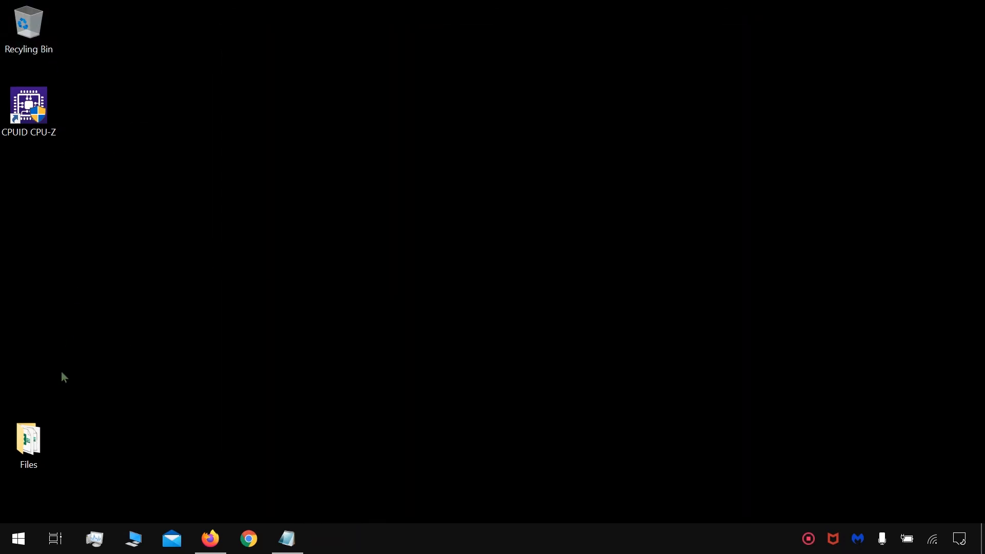
Step: Open the Desktop Icon Settings dialog from the Themes page of the Windows Personalization settings
{"action": "left_click", "coordinate": [20, 539]}
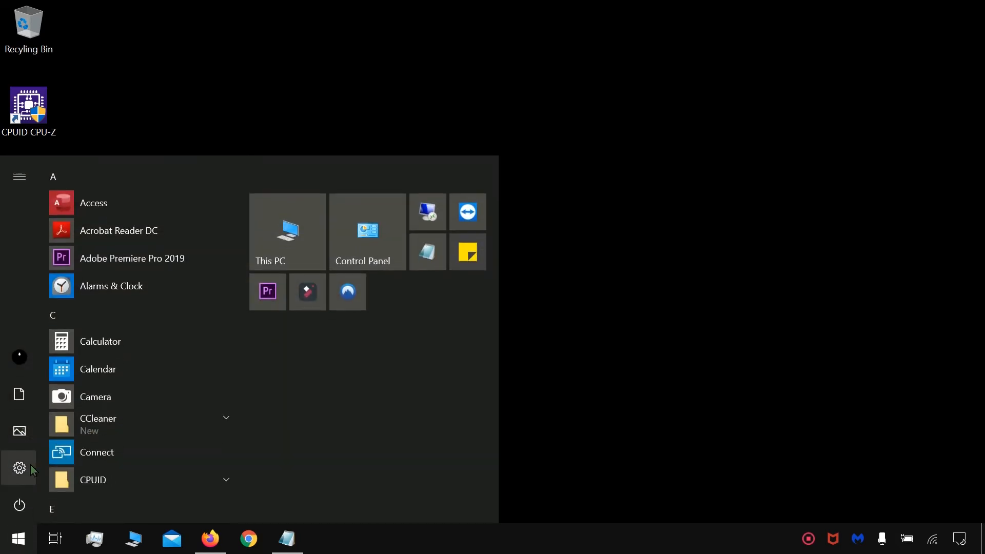
{"action": "left_click", "coordinate": [29, 467]}
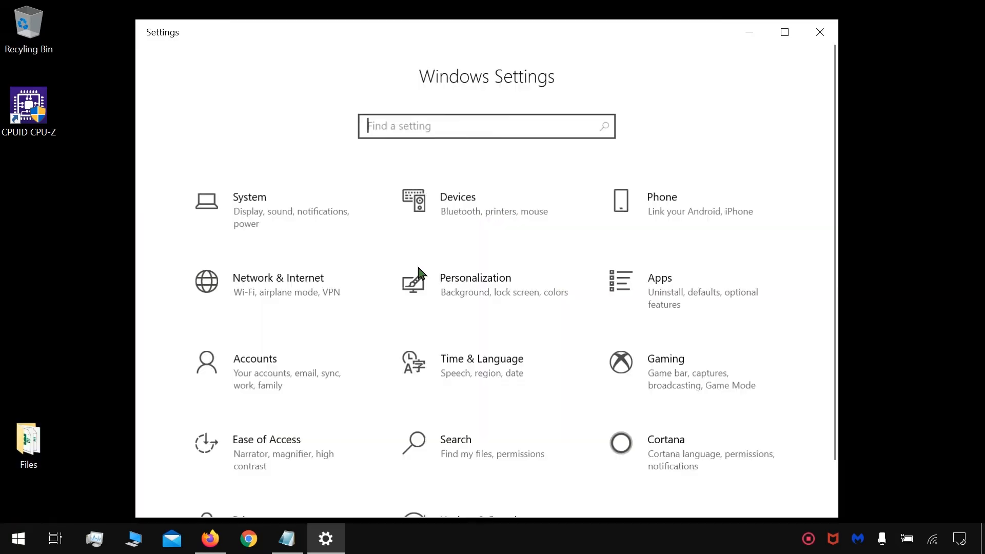
{"action": "scroll", "coordinate": [418, 266], "scroll_direction": "down", "scroll_amount": 1}
{"action": "left_click", "coordinate": [516, 276]}
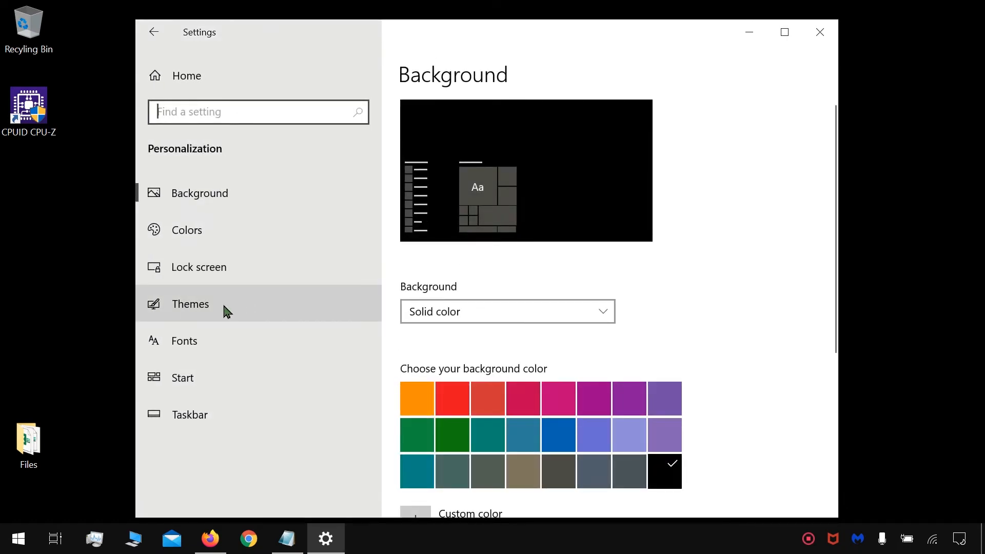
{"action": "left_click", "coordinate": [226, 310]}
{"action": "scroll", "coordinate": [467, 314], "scroll_direction": "down", "scroll_amount": 5}
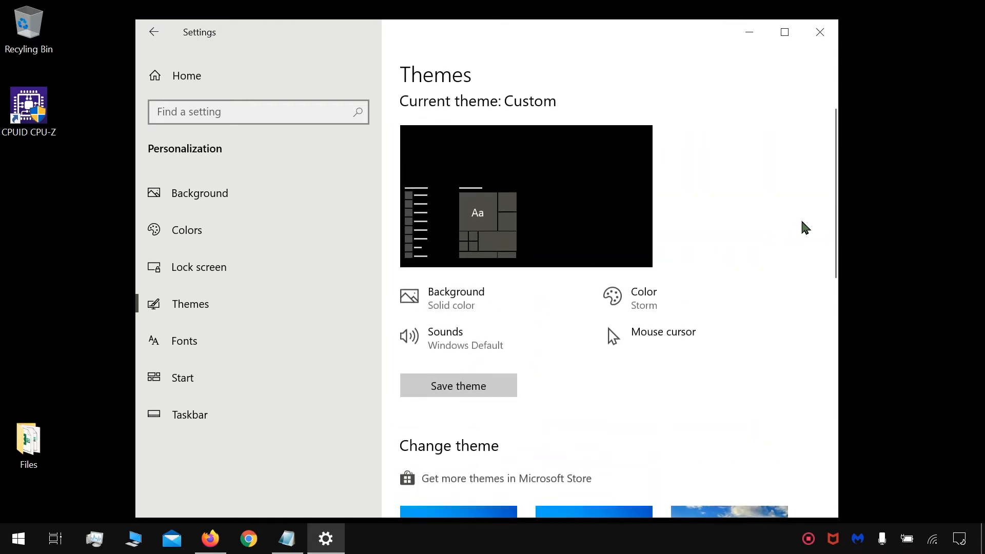
{"action": "scroll", "coordinate": [653, 314], "scroll_direction": "down", "scroll_amount": 10}
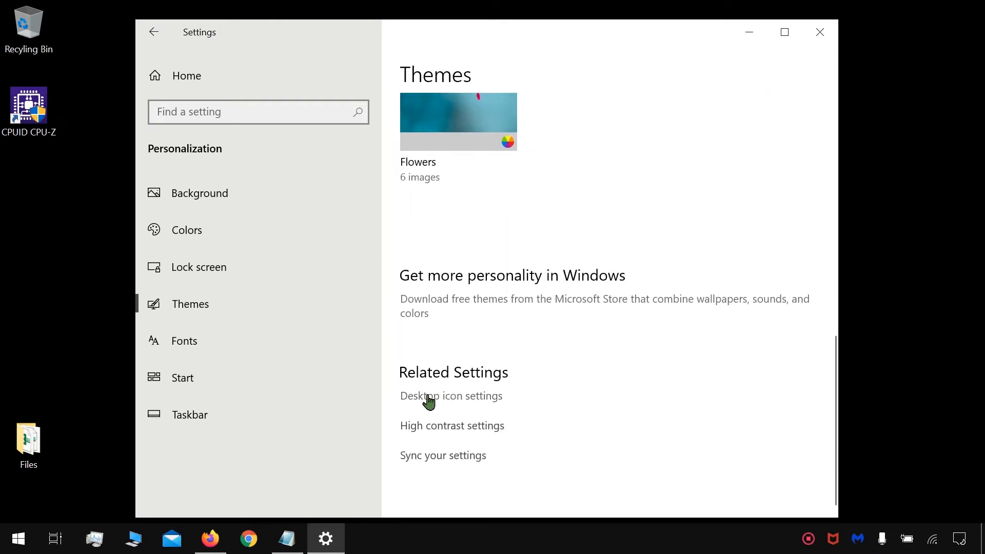
{"action": "left_click", "coordinate": [433, 398]}
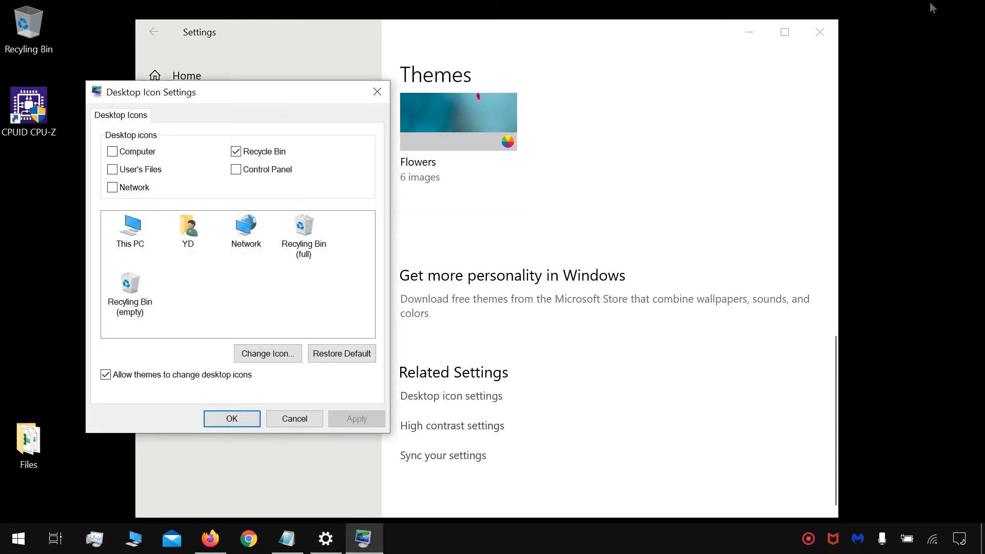
Step: Close the Settings window and move the Desktop Icon Settings dialog to the middle of the desktop
{"action": "left_click", "coordinate": [823, 37]}
{"action": "left_click", "coordinate": [820, 34]}
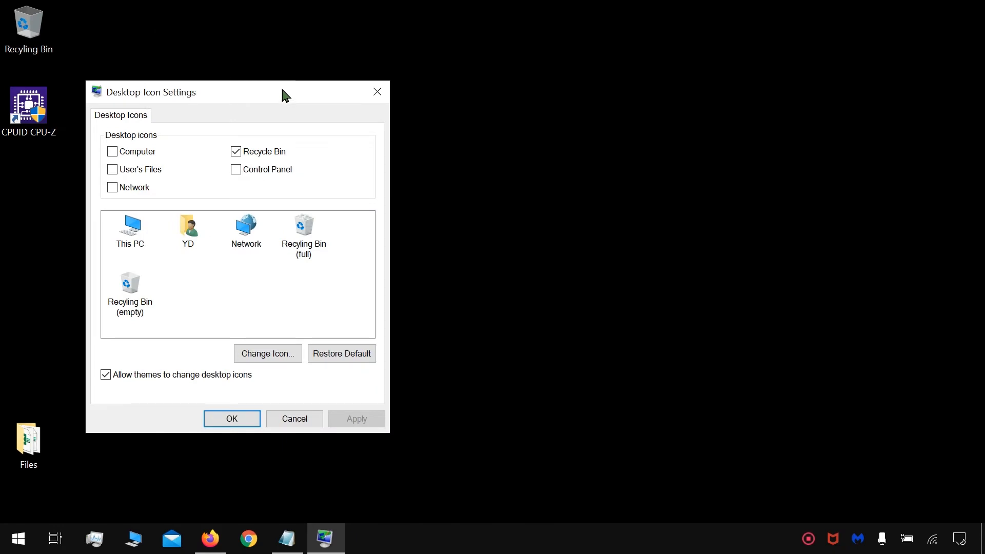
{"action": "left_click_drag", "start_coordinate": [284, 94], "coordinate": [536, 68]}
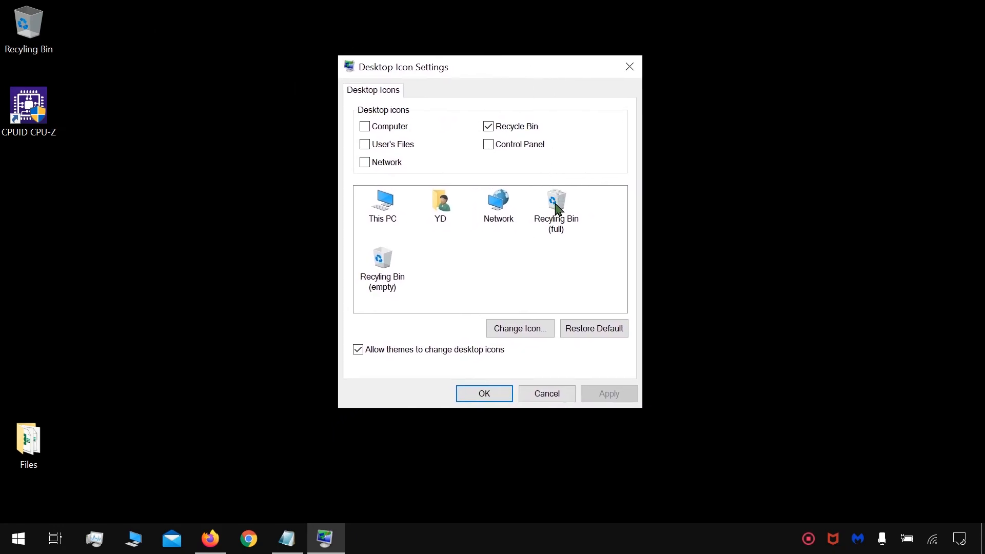
Step: Change the Recyling Bin (full) icon to Tatice-Just-Bins-Bin-black from the Recycling Bin Icons folder in System32
{"action": "left_click", "coordinate": [558, 209]}
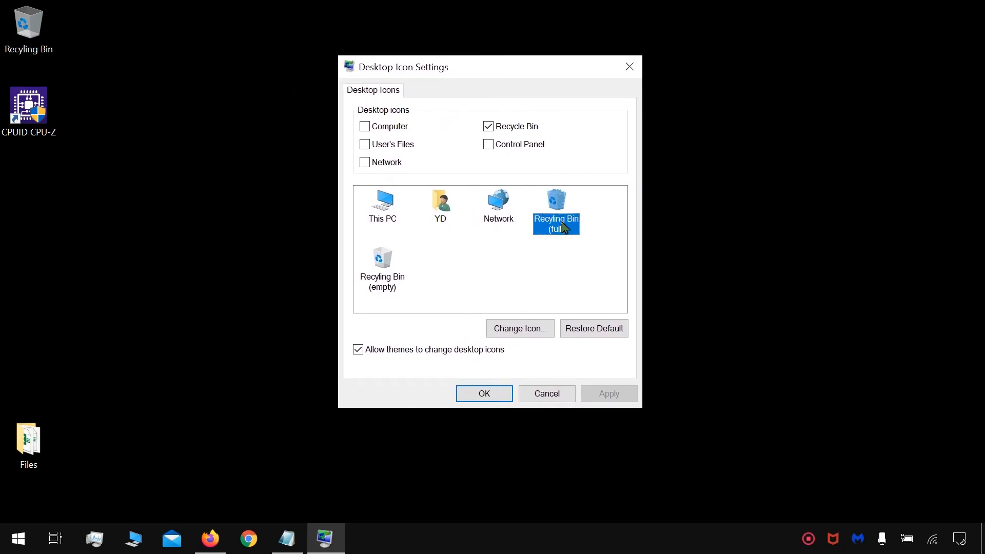
{"action": "left_click", "coordinate": [524, 330]}
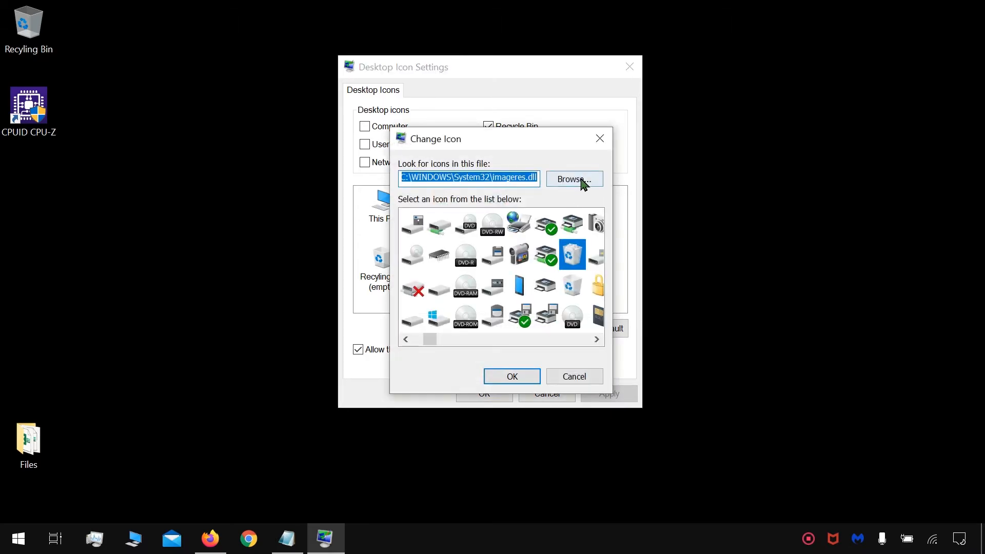
{"action": "left_click", "coordinate": [583, 183]}
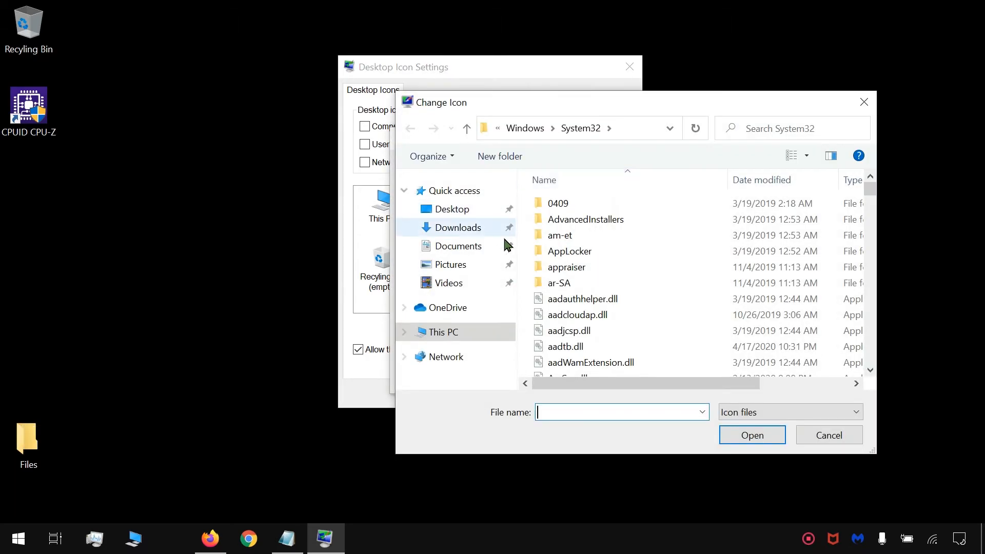
{"action": "left_click", "coordinate": [647, 266]}
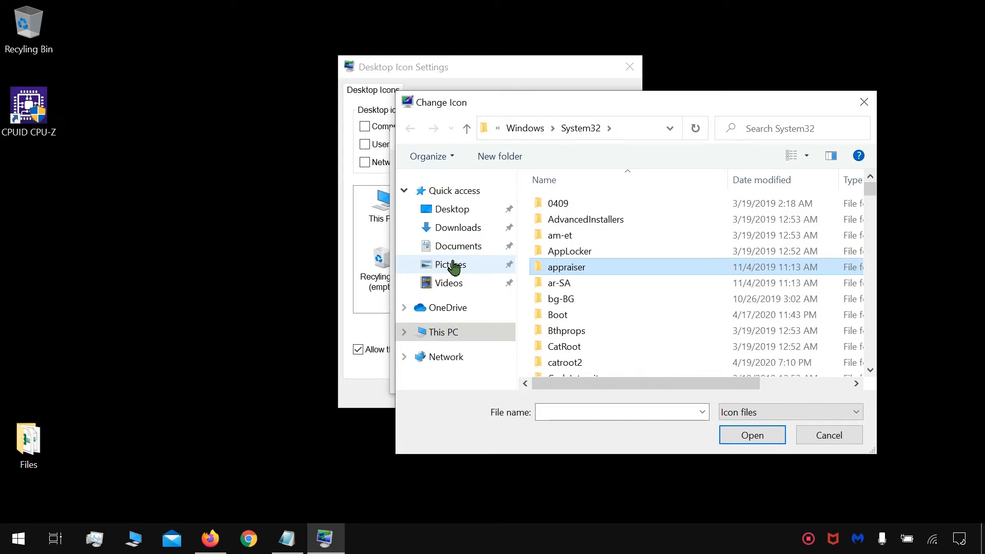
{"action": "key", "text": "r"}
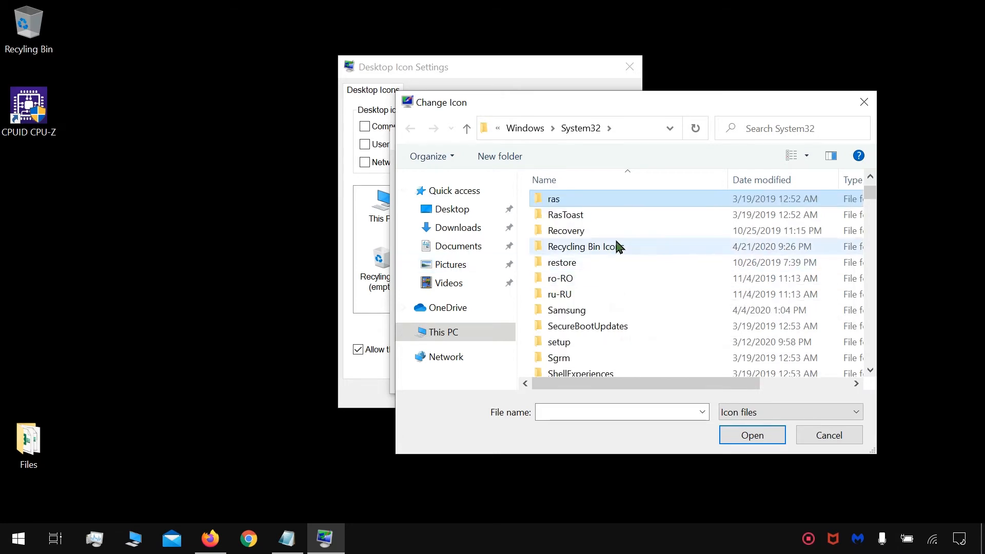
{"action": "scroll", "coordinate": [624, 244], "scroll_direction": "down", "scroll_amount": 1}
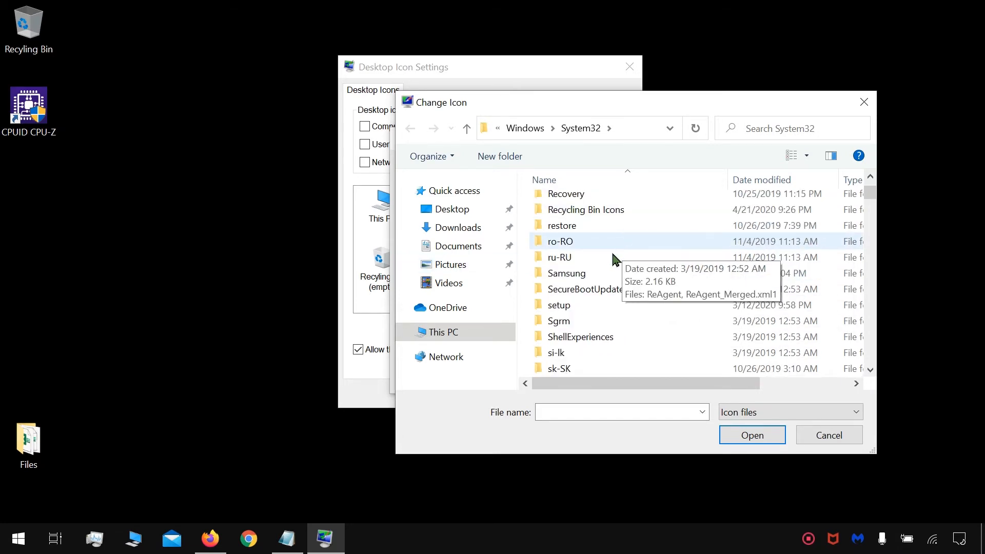
{"action": "scroll", "coordinate": [613, 259], "scroll_direction": "up", "scroll_amount": 1}
{"action": "double_click", "coordinate": [631, 231]}
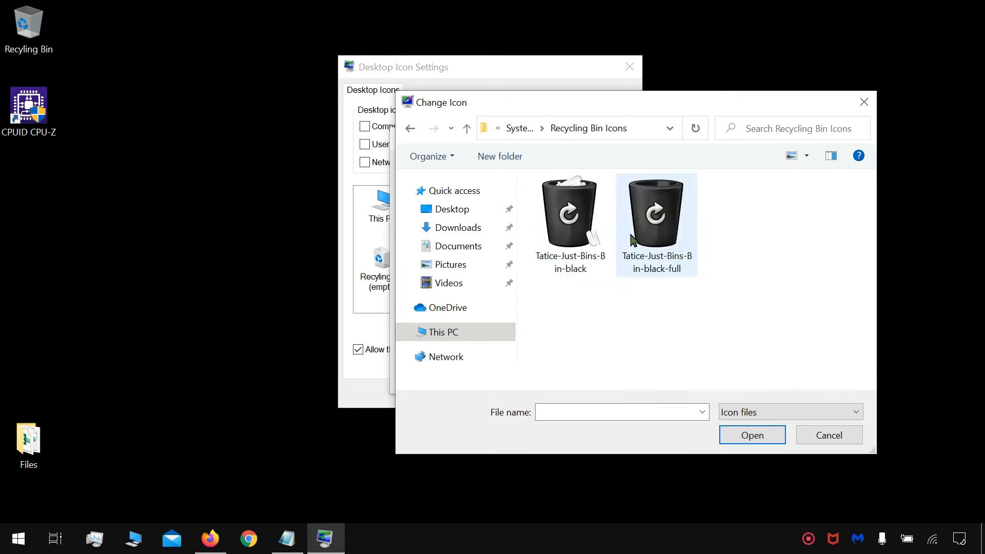
{"action": "left_click", "coordinate": [560, 228]}
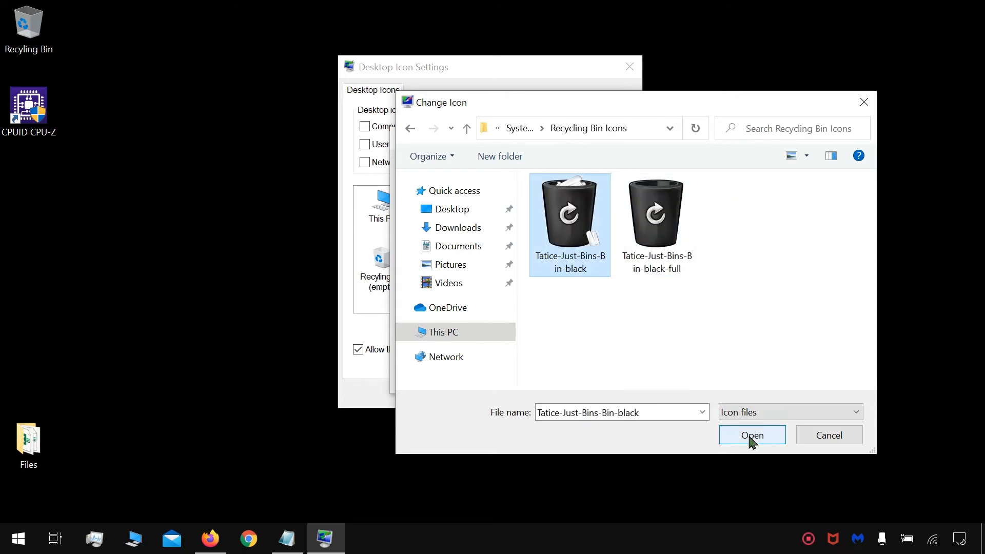
{"action": "left_click", "coordinate": [750, 437]}
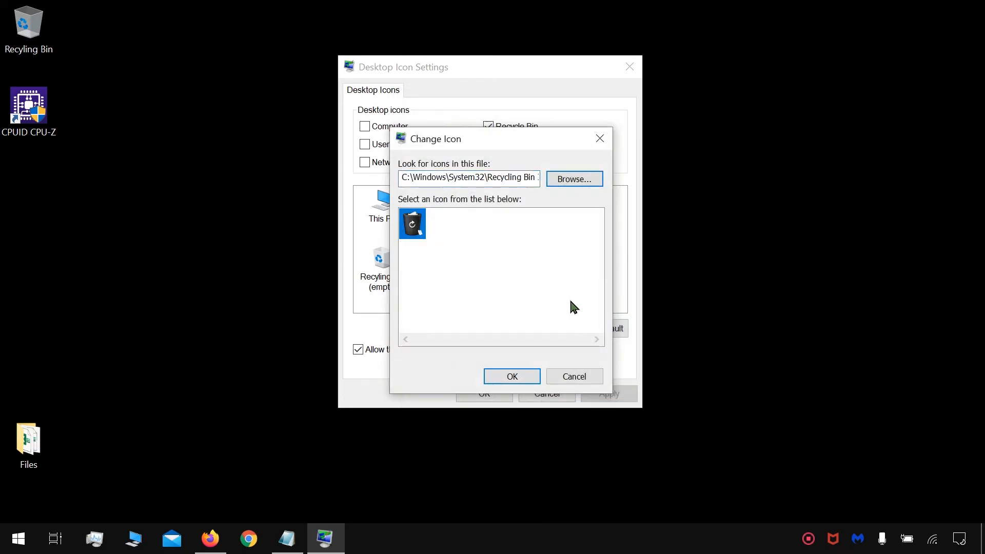
{"action": "left_click", "coordinate": [512, 378]}
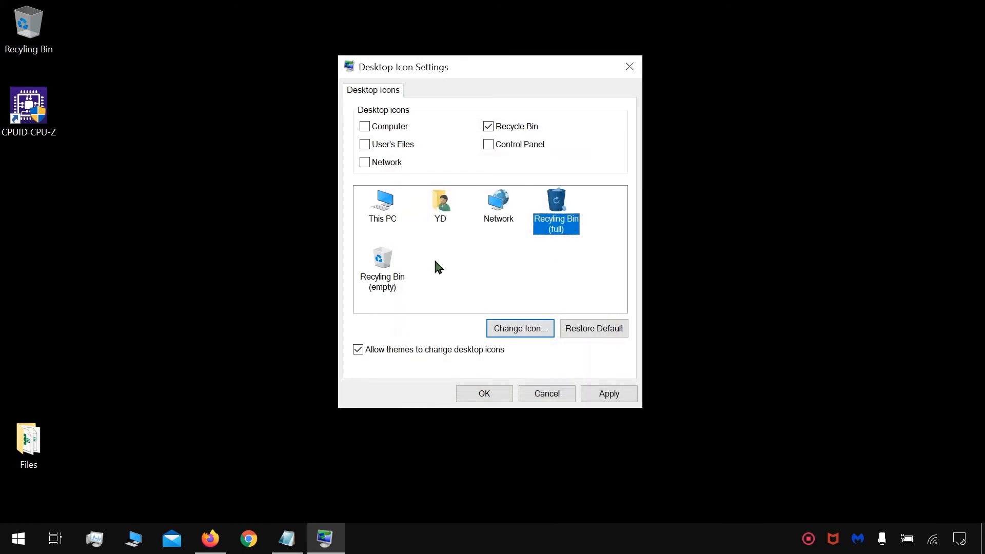
Step: Change the Recyling Bin (empty) icon to Tatice-Just-Bins-Bin-black-full from the Recycling Bin Icons folder, and apply the desktop icon settings
{"action": "left_click", "coordinate": [385, 277]}
{"action": "left_click", "coordinate": [519, 329]}
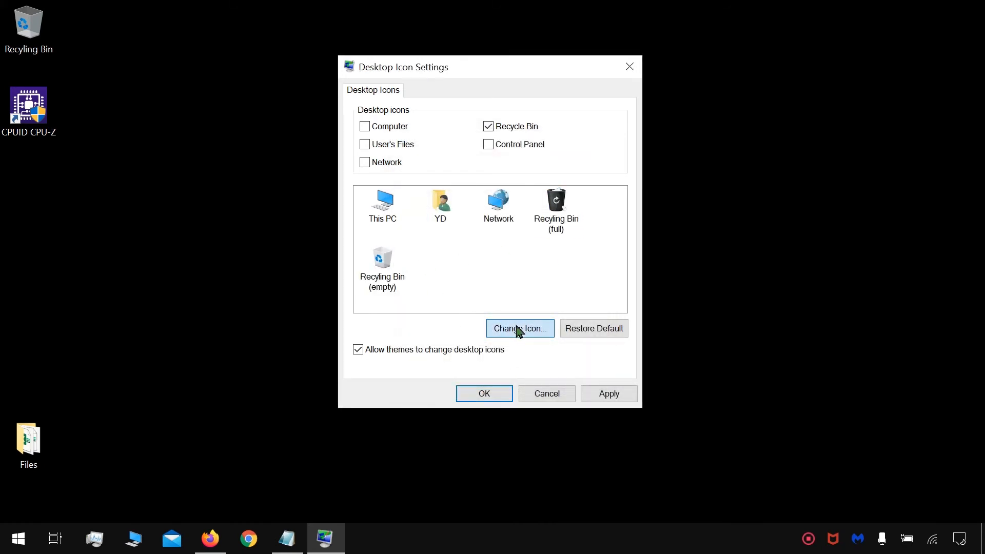
{"action": "left_click", "coordinate": [571, 181]}
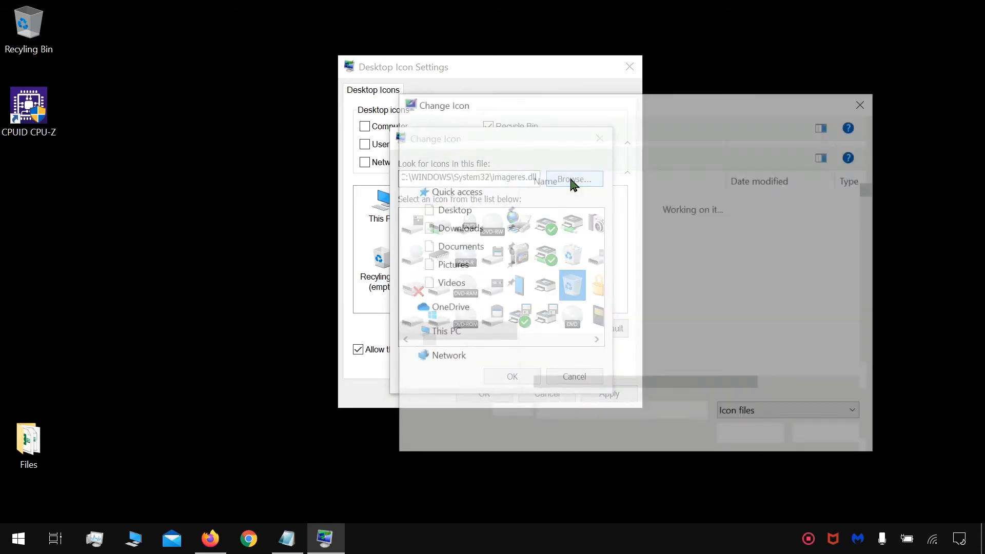
{"action": "left_click", "coordinate": [604, 288]}
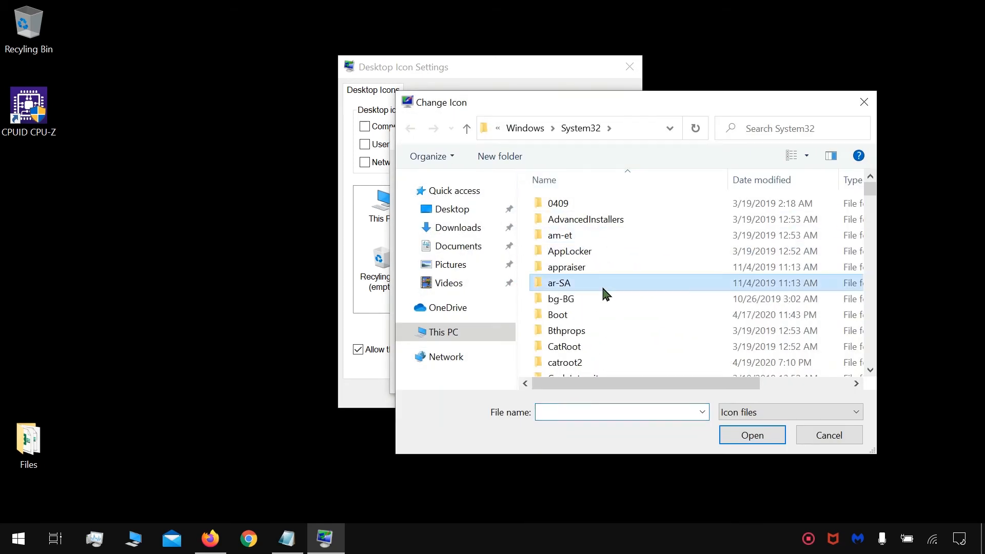
{"action": "key", "text": "r"}
{"action": "double_click", "coordinate": [611, 246]}
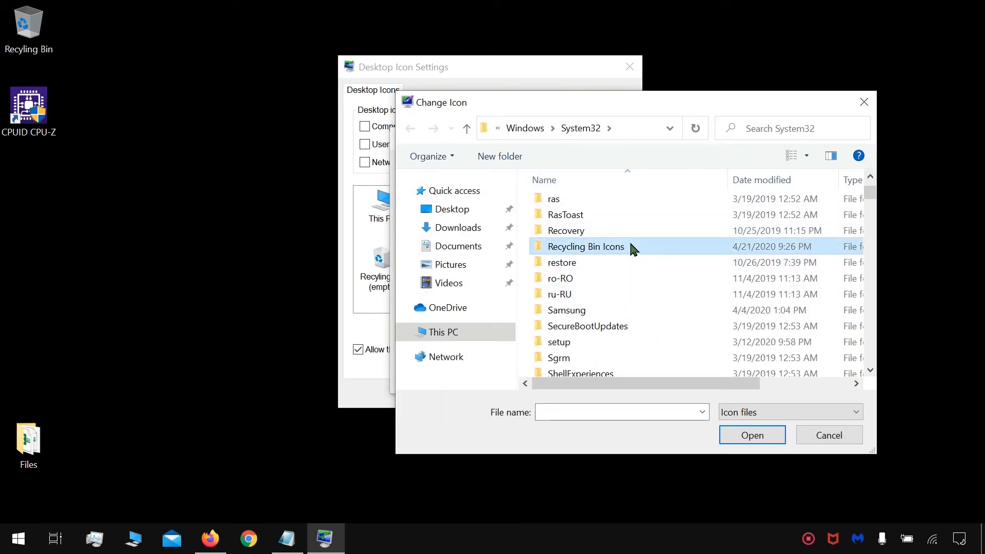
{"action": "left_click", "coordinate": [657, 217]}
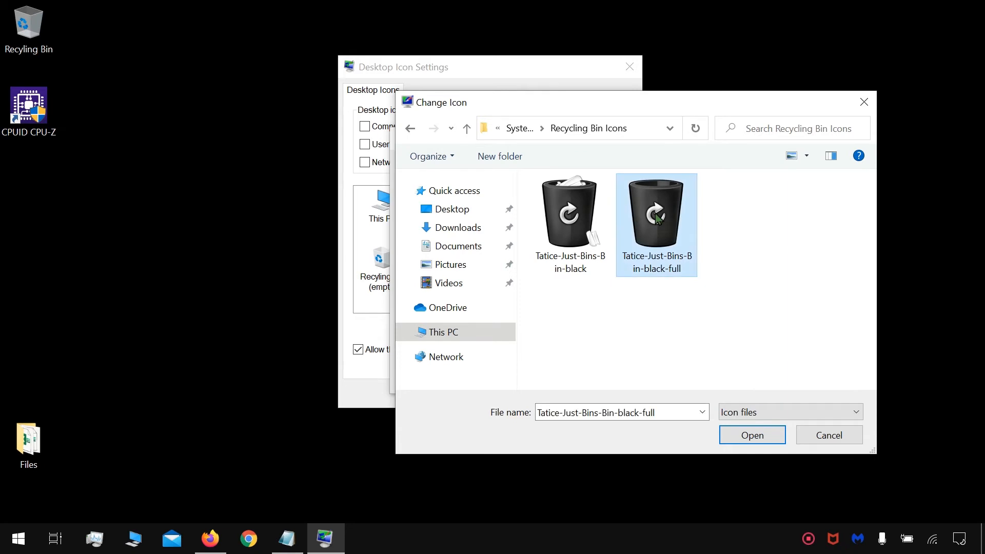
{"action": "left_click", "coordinate": [758, 437]}
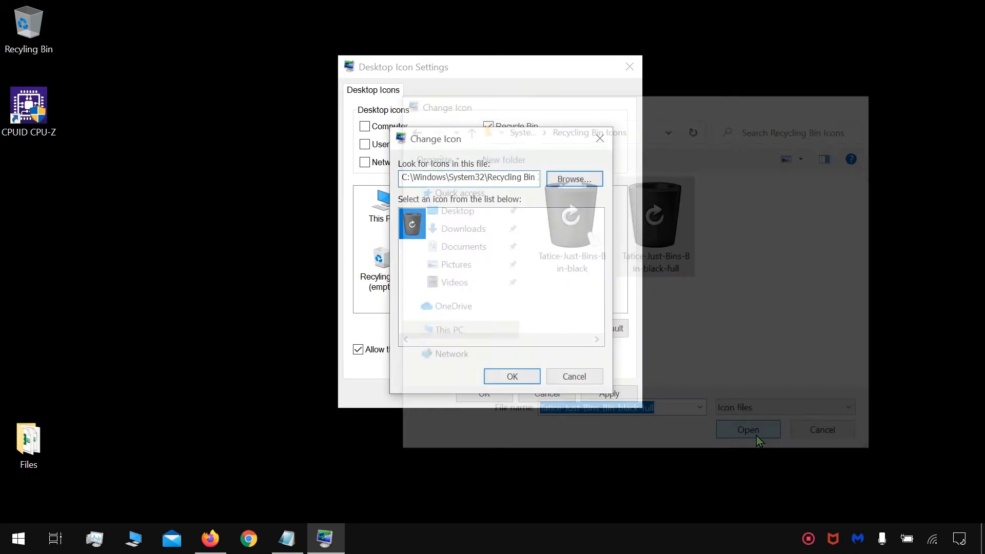
{"action": "left_click", "coordinate": [522, 379]}
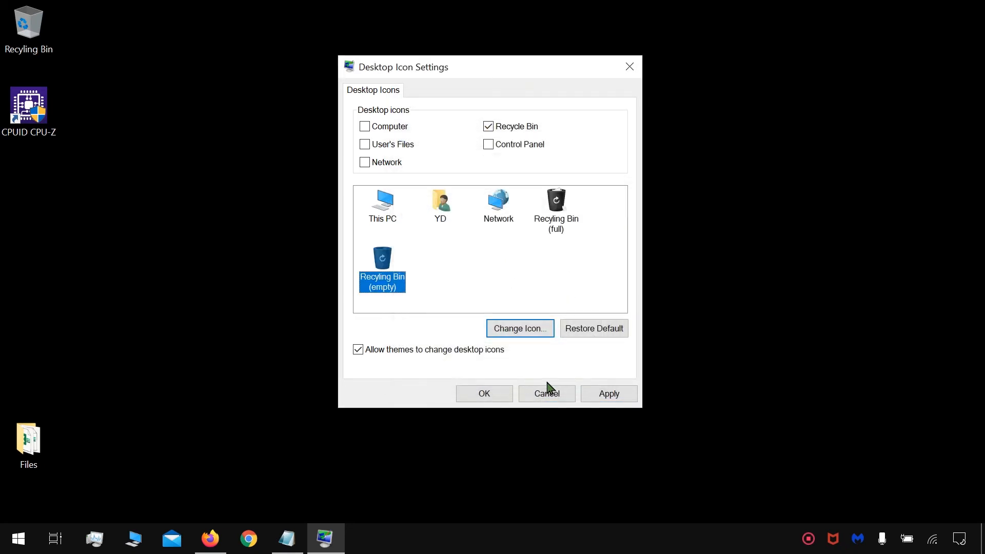
{"action": "left_click", "coordinate": [607, 395]}
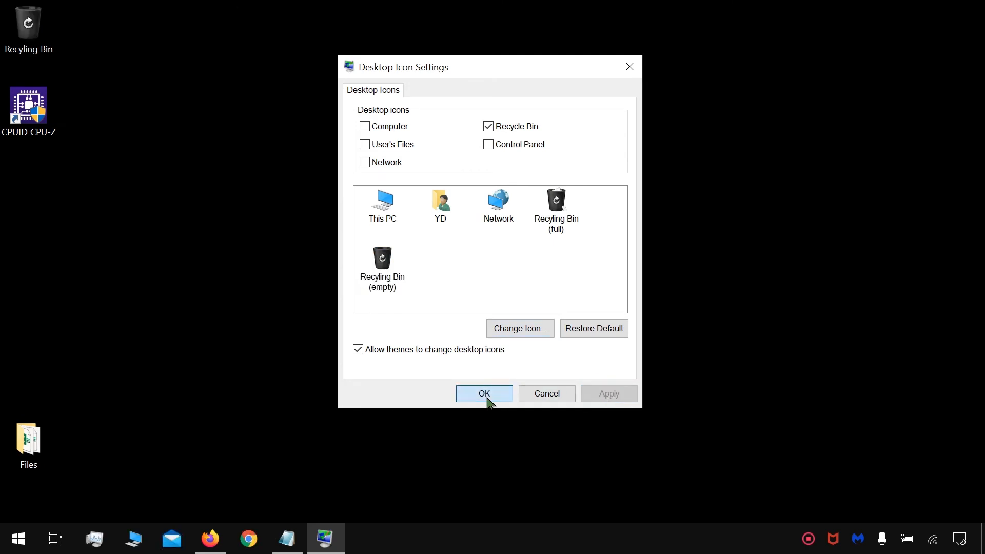
{"action": "left_click", "coordinate": [485, 395]}
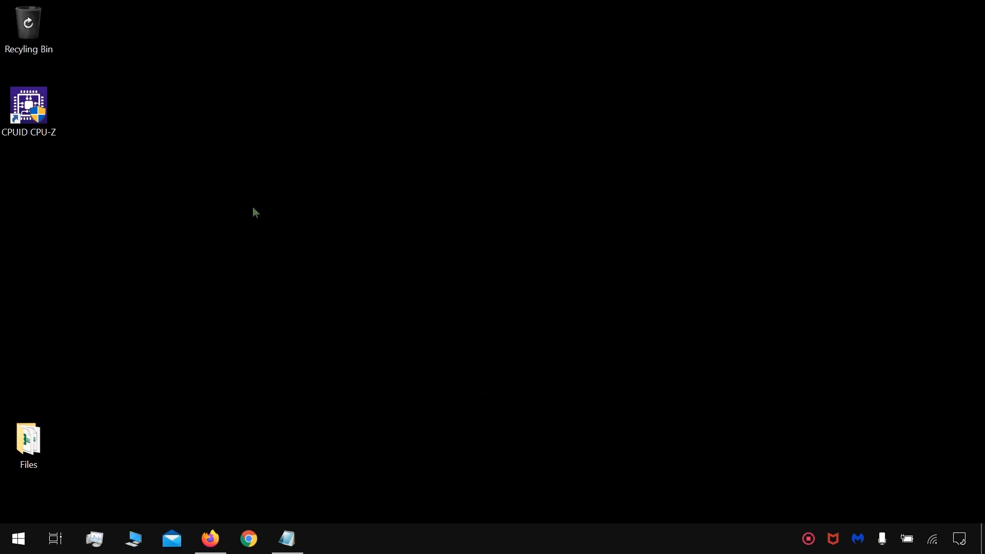
Step: Create a new folder on the desktop with its default name and move it into the Recyling Bin
{"action": "right_click", "coordinate": [255, 212]}
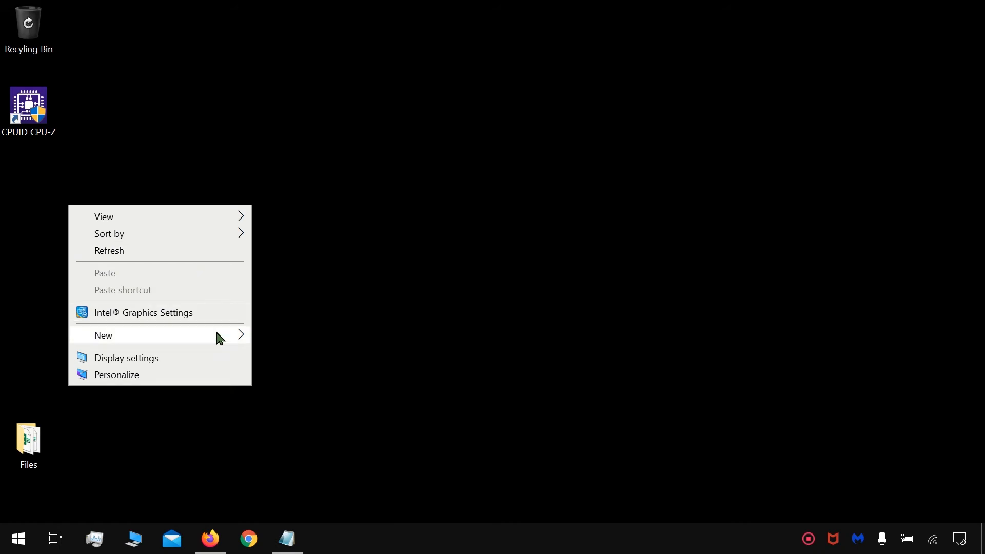
{"action": "mouse_move", "coordinate": [218, 334]}
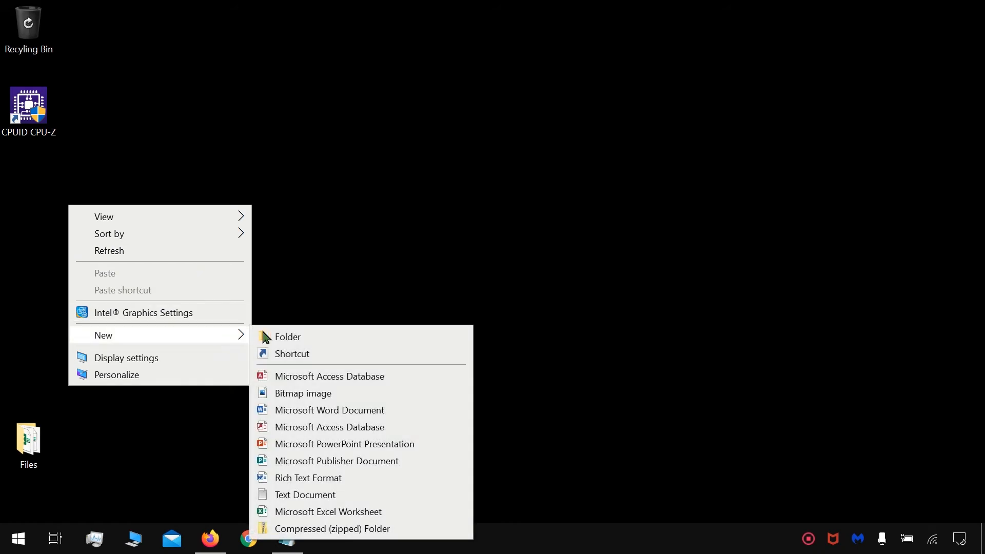
{"action": "left_click", "coordinate": [363, 343]}
{"action": "left_click", "coordinate": [258, 199]}
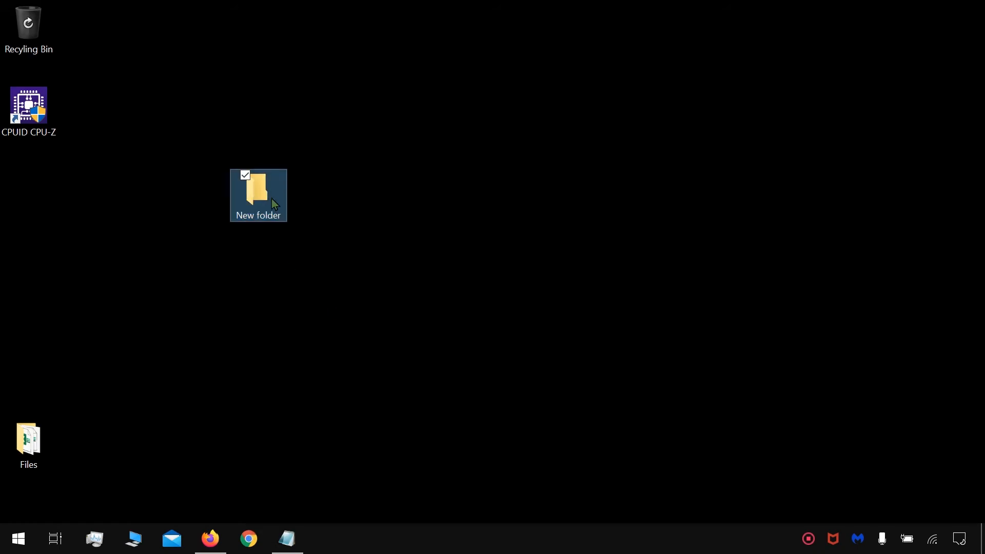
{"action": "left_click_drag", "start_coordinate": [275, 204], "coordinate": [36, 48]}
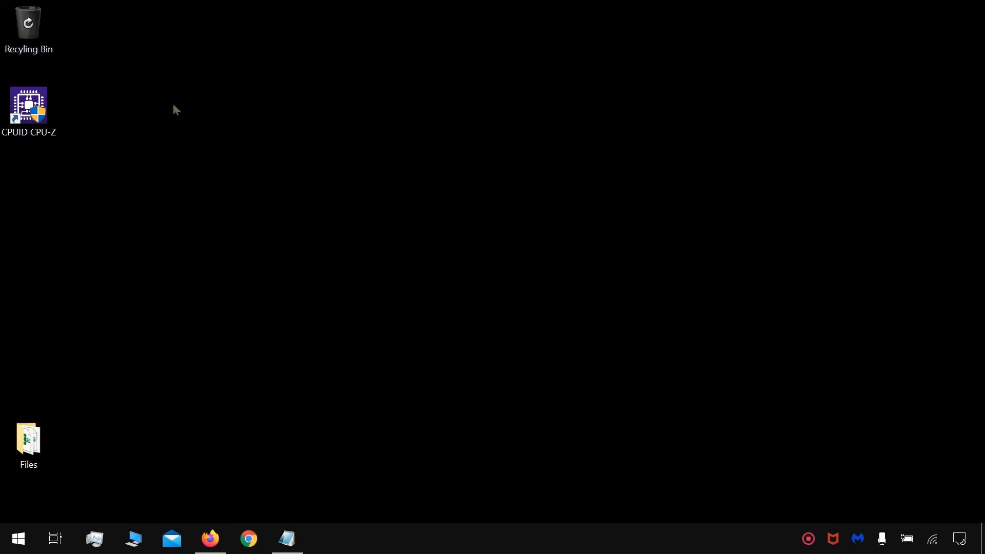
Step: Refresh the desktop and check the icon of the filled Recyling Bin
{"action": "right_click", "coordinate": [231, 102]}
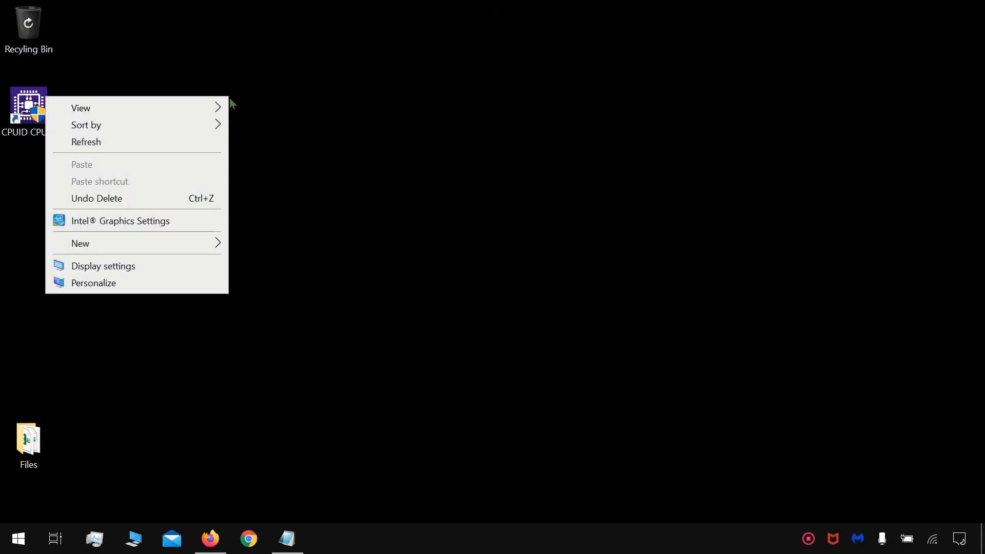
{"action": "left_click", "coordinate": [176, 146]}
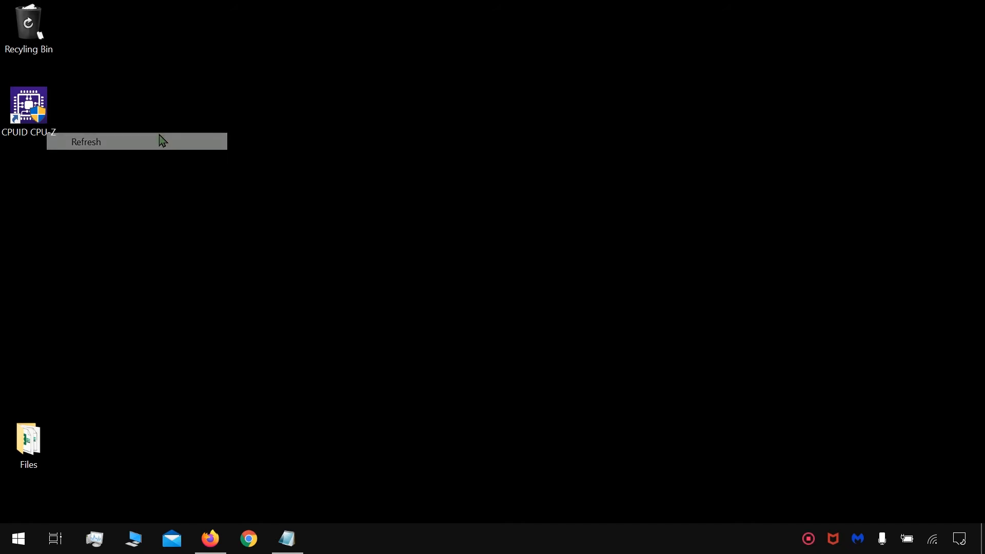
{"action": "left_click", "coordinate": [34, 41]}
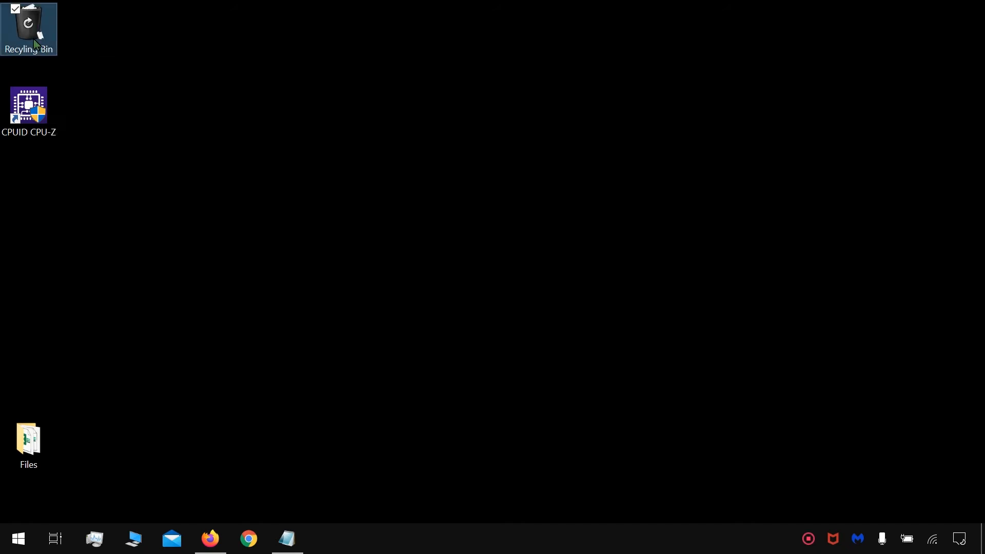
{"action": "left_click", "coordinate": [156, 84]}
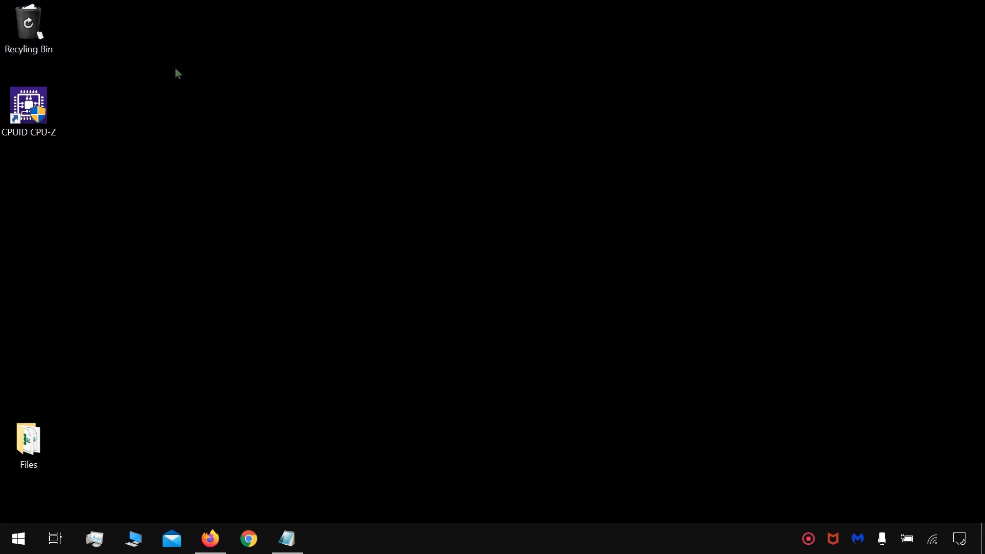
Step: View the contents of the Recyling Bin, empty it permanently, and refresh the desktop to check its icon
{"action": "double_click", "coordinate": [26, 30]}
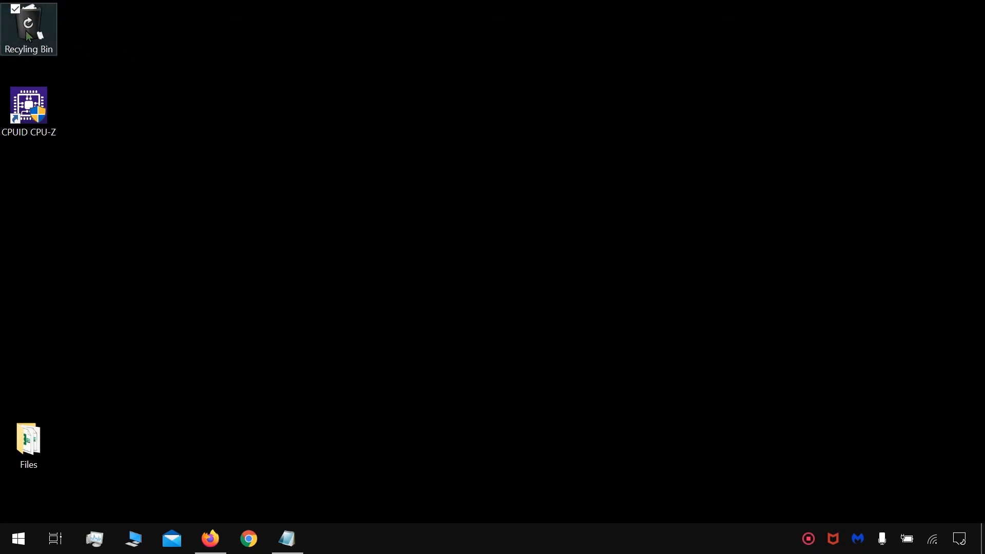
{"action": "left_click", "coordinate": [754, 31]}
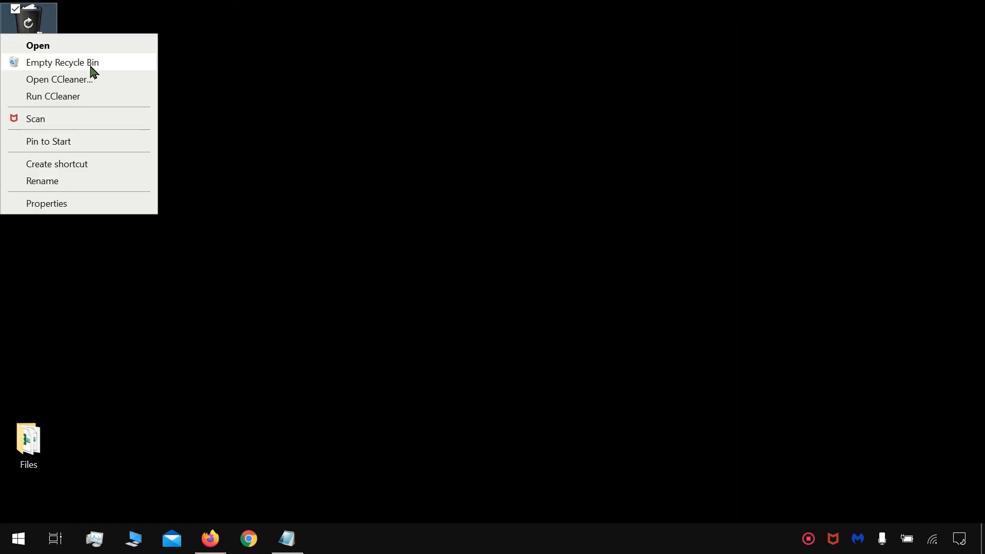
{"action": "left_click", "coordinate": [92, 65]}
{"action": "left_click", "coordinate": [545, 320]}
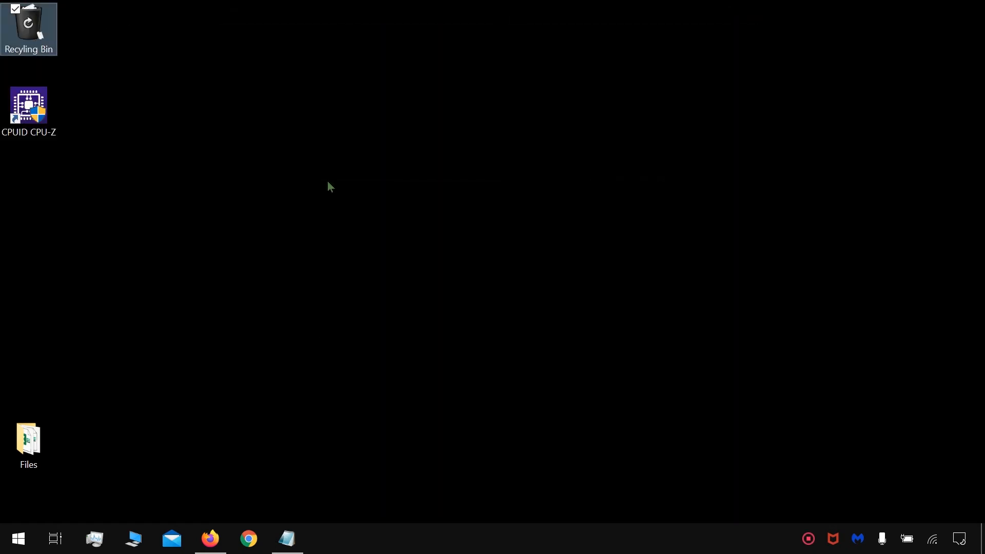
{"action": "right_click", "coordinate": [329, 187]}
{"action": "left_click", "coordinate": [277, 235]}
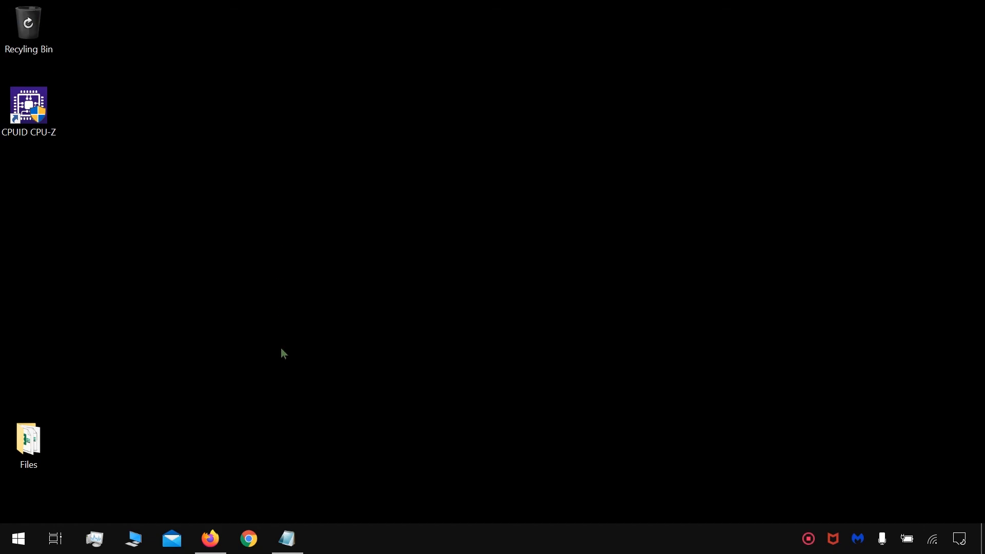
Step: Bring up the untitled Notepad note with the registry path, narrow its window and place it beside free desktop space
{"action": "mouse_move", "coordinate": [287, 539]}
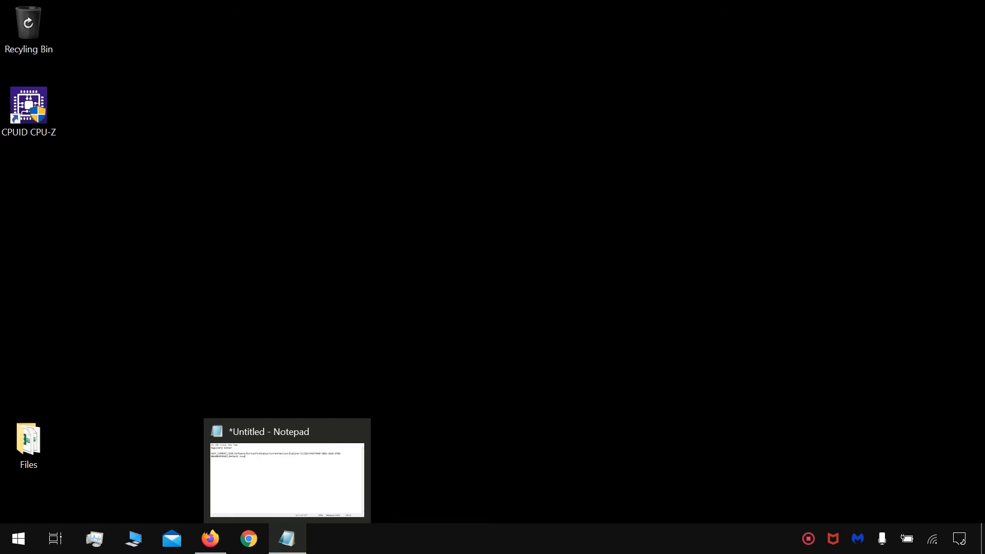
{"action": "left_click", "coordinate": [286, 538]}
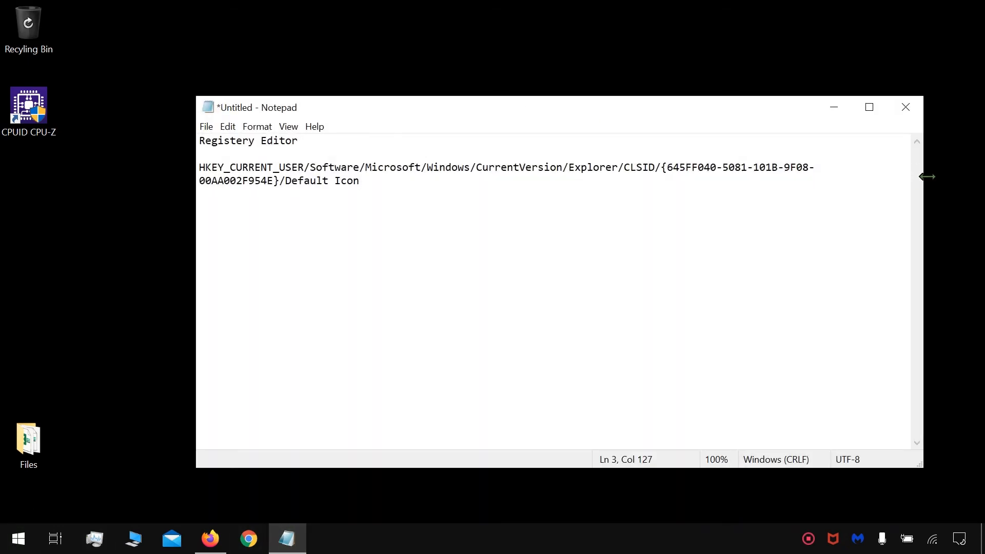
{"action": "left_click_drag", "start_coordinate": [927, 177], "coordinate": [653, 214]}
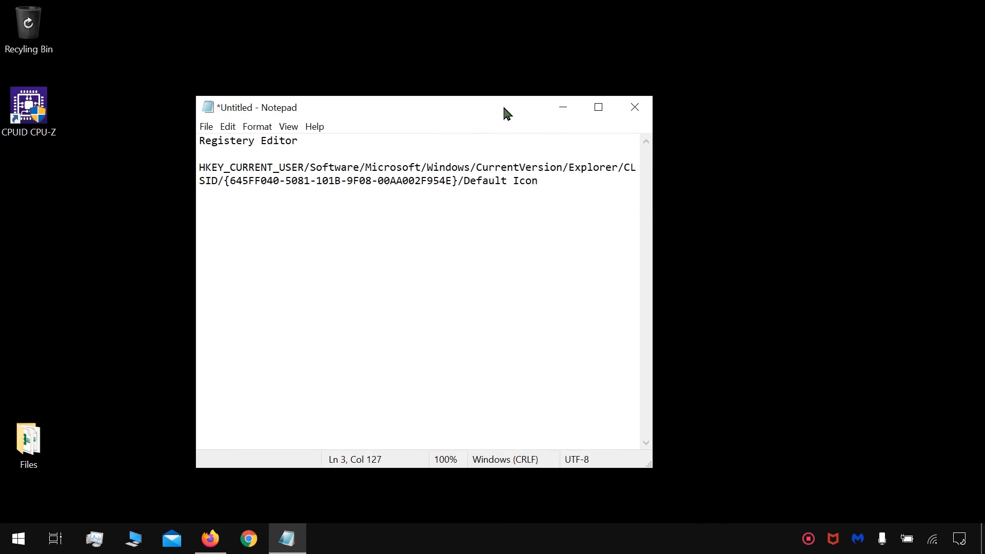
{"action": "left_click_drag", "start_coordinate": [507, 113], "coordinate": [816, 97]}
Step: Find and open Registry Editor, and narrow its window so it fits beside the Notepad note
{"action": "left_click", "coordinate": [8, 543]}
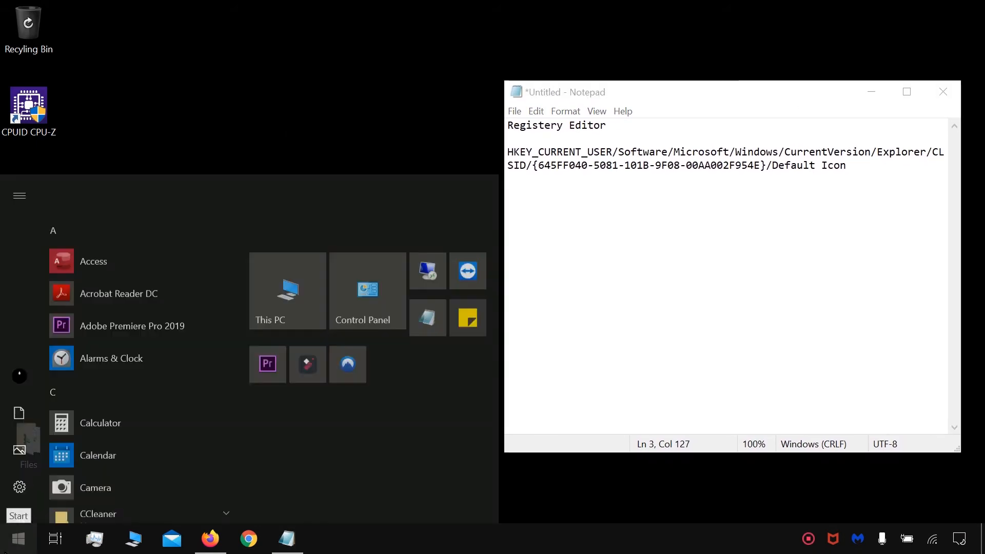
{"action": "type", "text": "regi"}
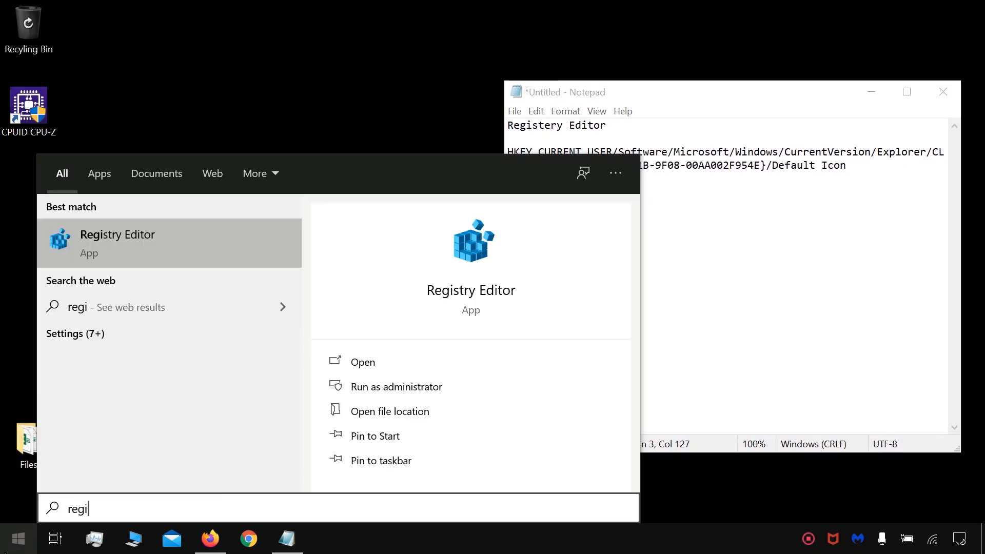
{"action": "left_click", "coordinate": [198, 255]}
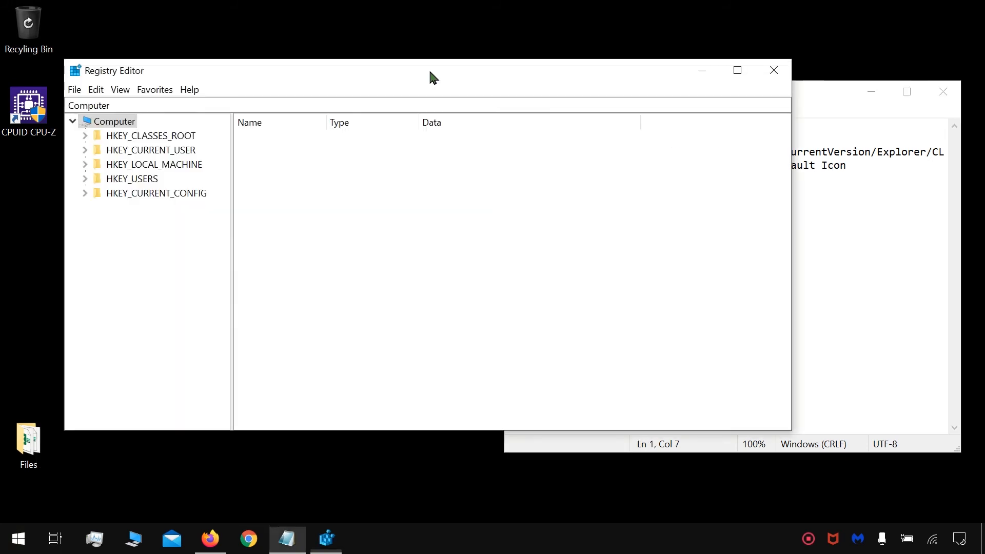
{"action": "left_click_drag", "start_coordinate": [792, 108], "coordinate": [489, 140]}
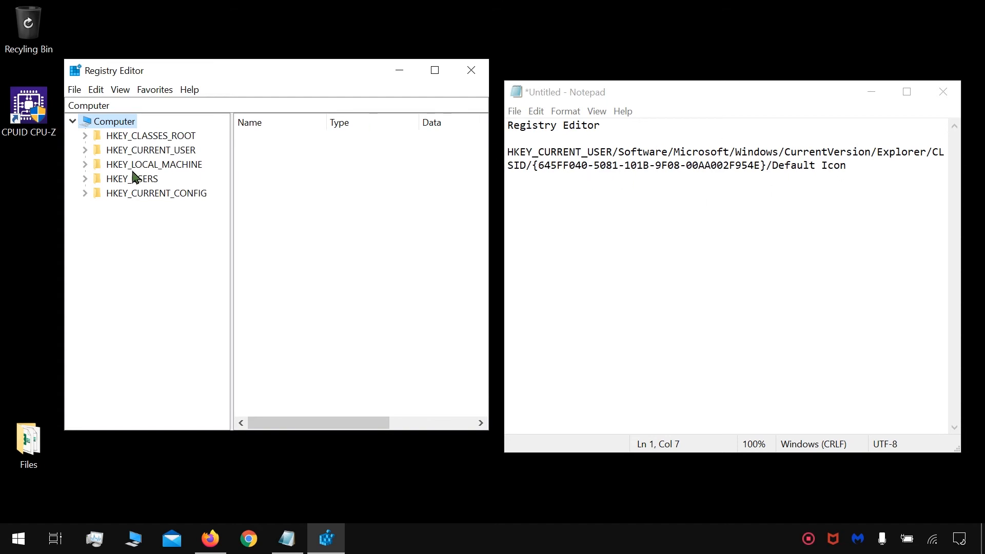
Step: Expand the registry path HKEY_CURRENT_USER\Software\Microsoft\Windows\CurrentVersion
{"action": "double_click", "coordinate": [151, 150]}
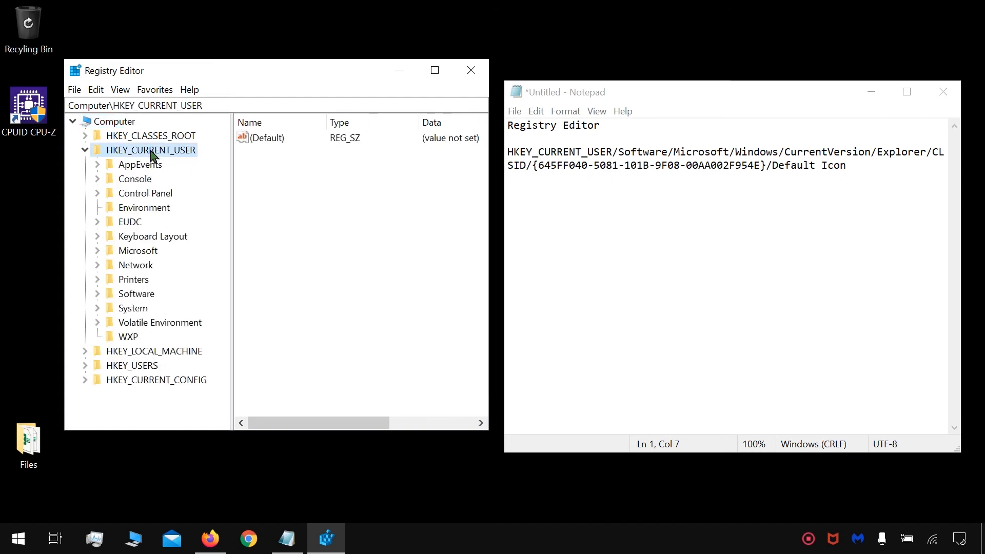
{"action": "double_click", "coordinate": [135, 298]}
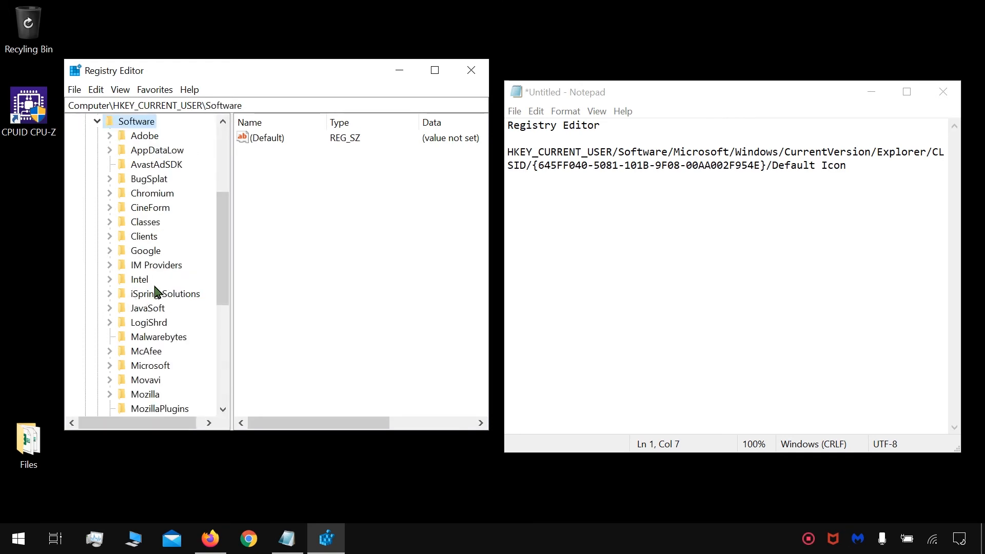
{"action": "double_click", "coordinate": [159, 366]}
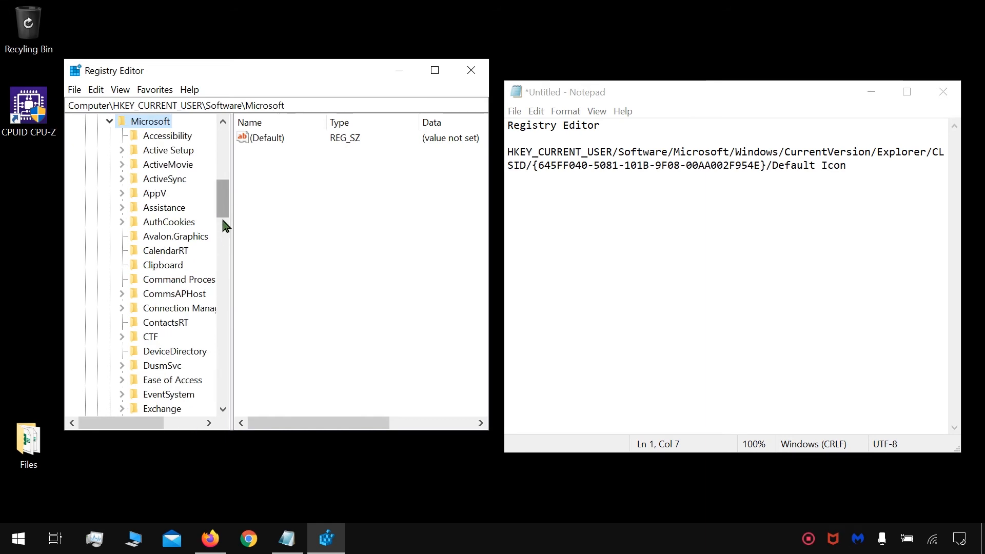
{"action": "left_click_drag", "start_coordinate": [222, 224], "coordinate": [219, 354]}
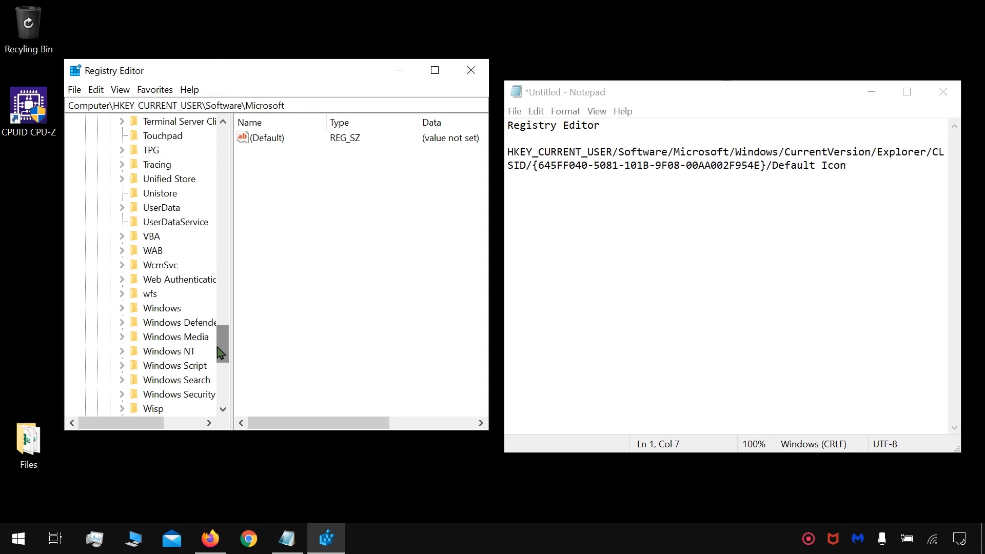
{"action": "double_click", "coordinate": [163, 310]}
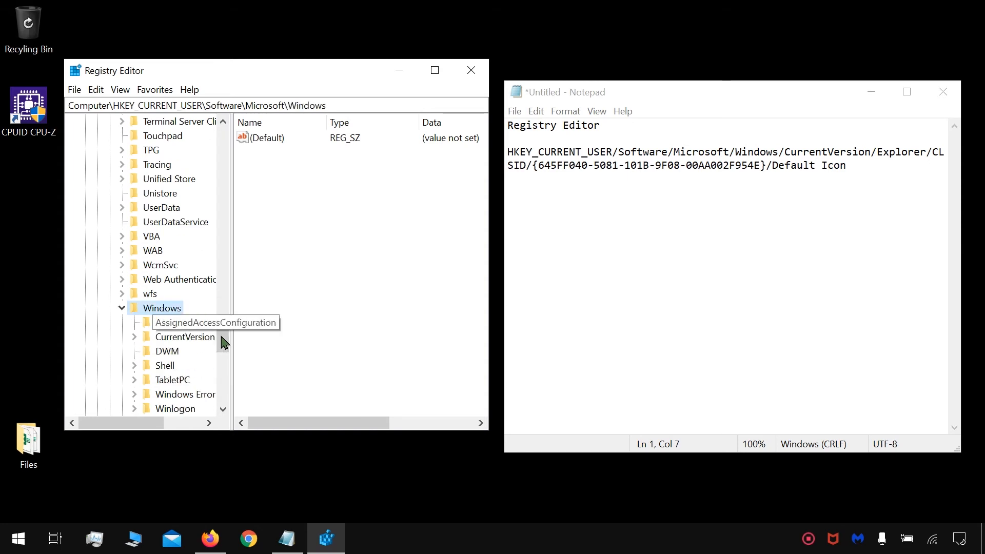
{"action": "double_click", "coordinate": [199, 341]}
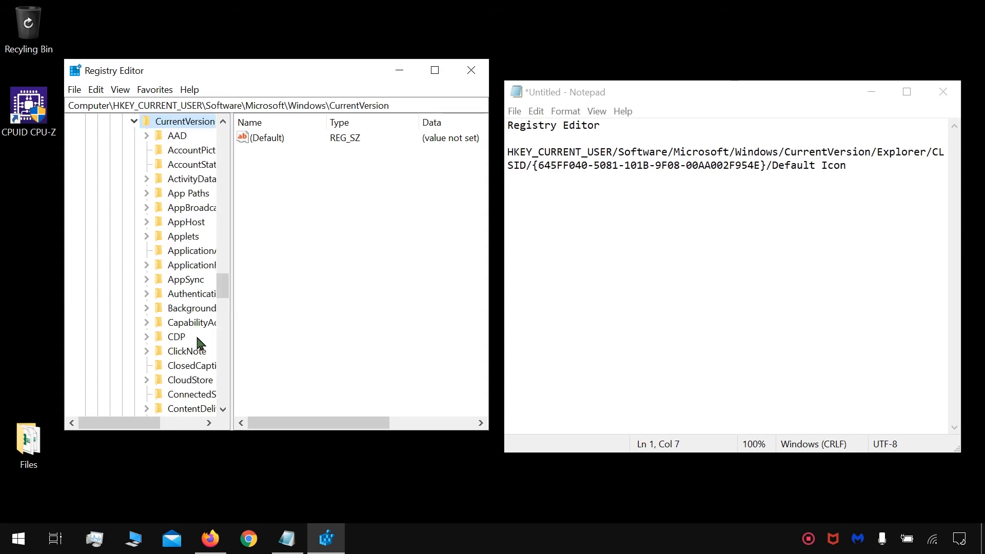
{"action": "left_click_drag", "start_coordinate": [222, 283], "coordinate": [223, 309]}
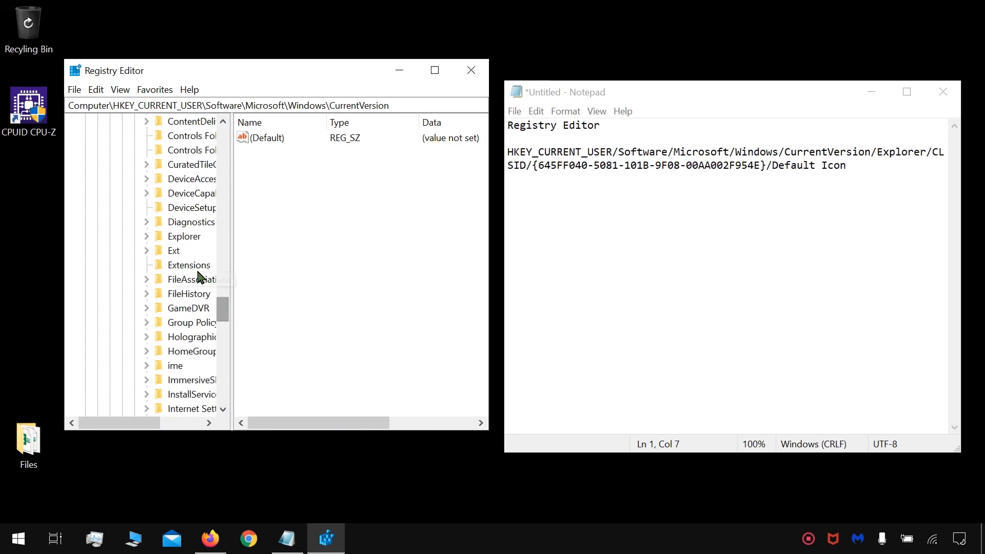
{"action": "double_click", "coordinate": [184, 236]}
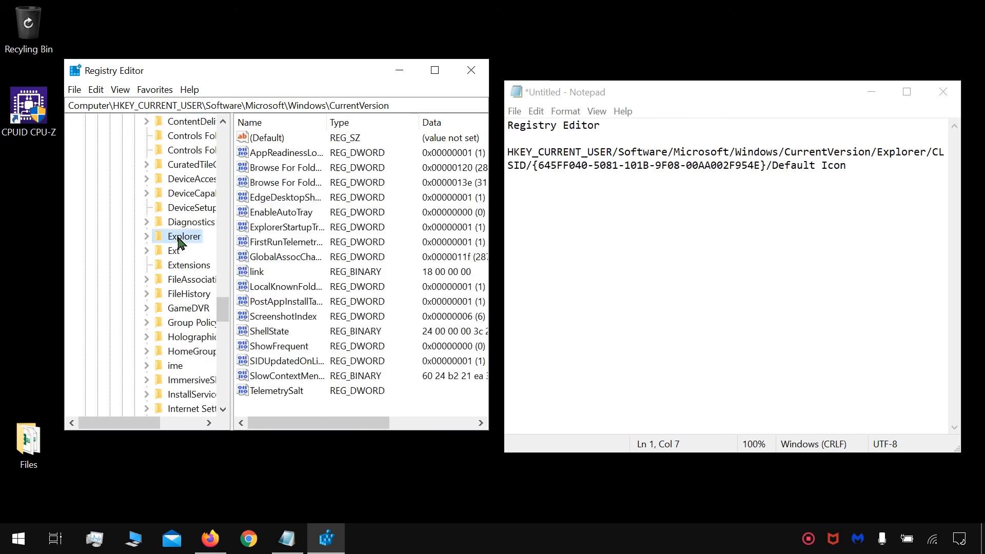
{"action": "left_click", "coordinate": [210, 422]}
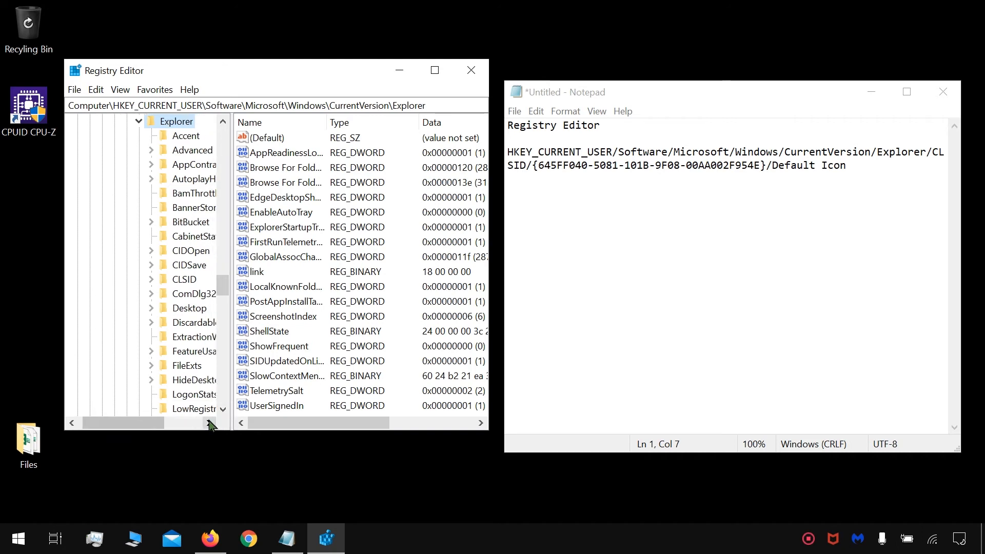
{"action": "double_click", "coordinate": [183, 282]}
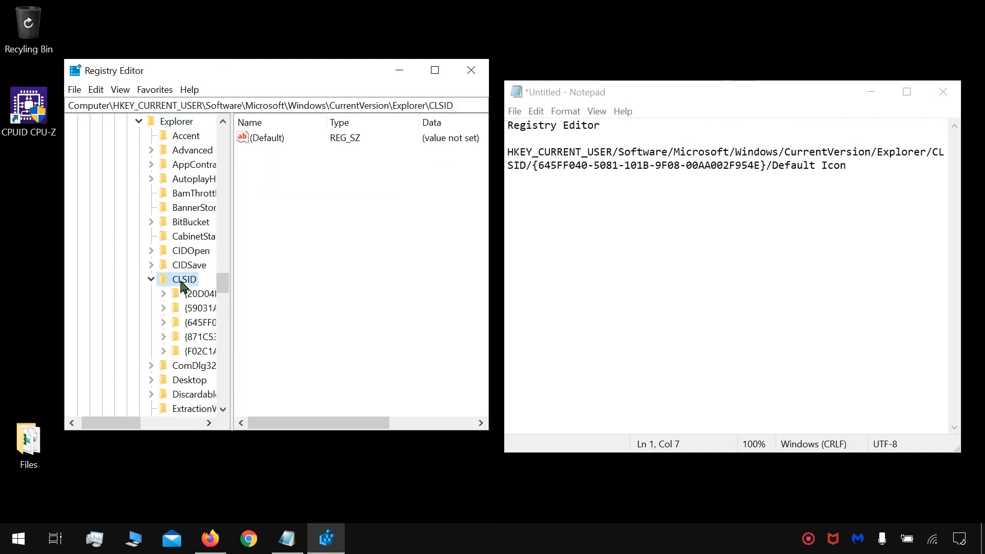
{"action": "double_click", "coordinate": [193, 323]}
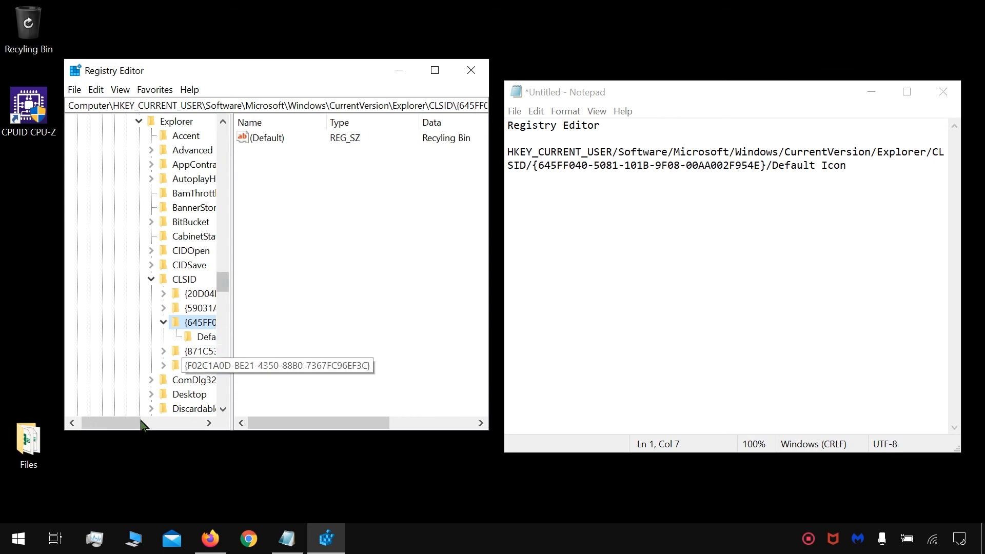
{"action": "left_click_drag", "start_coordinate": [135, 423], "coordinate": [160, 424]}
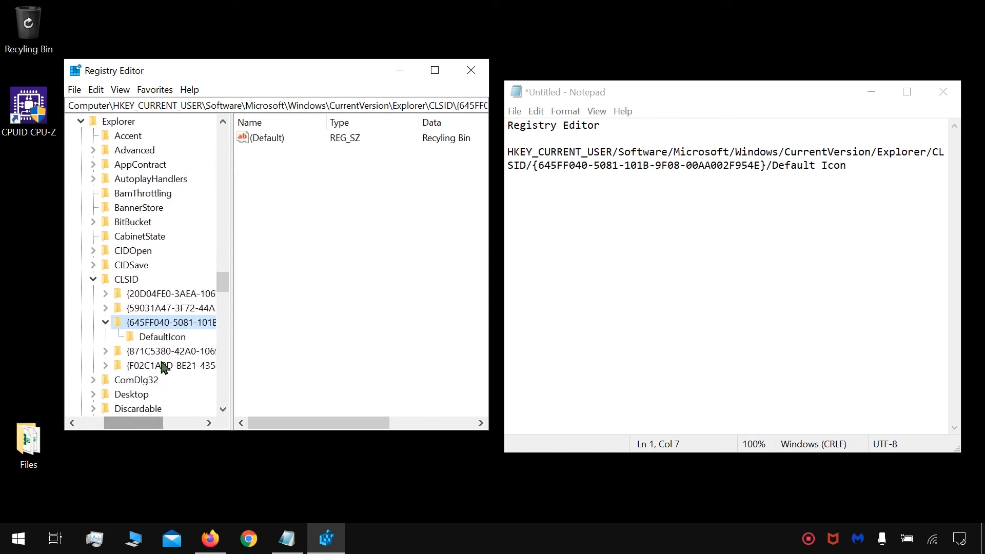
{"action": "left_click", "coordinate": [169, 337]}
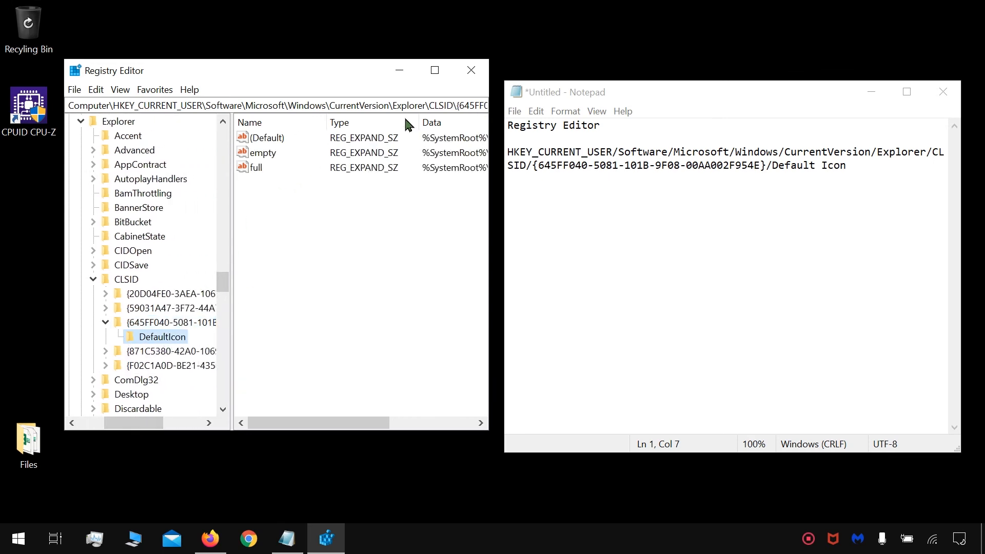
Step: Minimize the Notepad note and maximize Registry Editor to show the DefaultIcon values in full
{"action": "left_click", "coordinate": [877, 91]}
{"action": "left_click", "coordinate": [872, 92]}
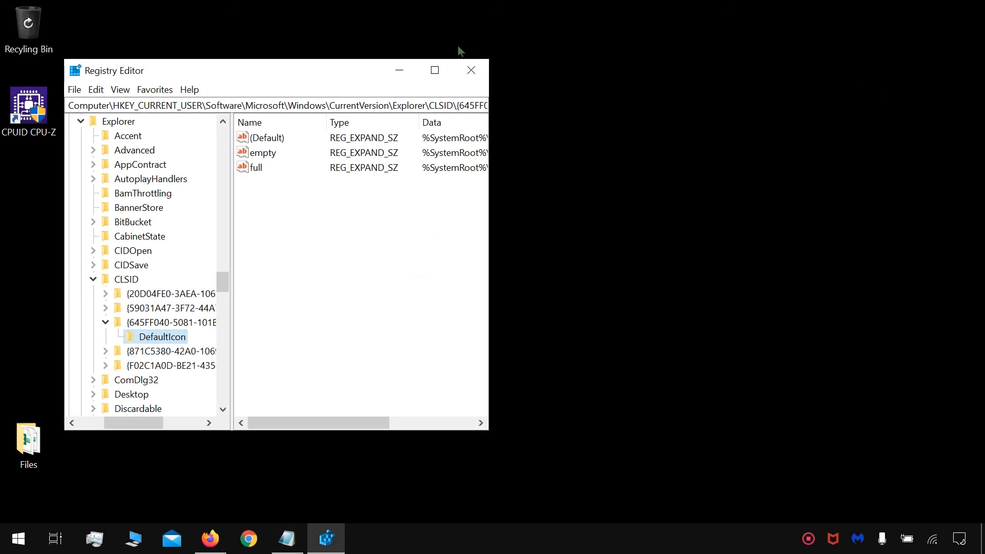
{"action": "left_click", "coordinate": [434, 71]}
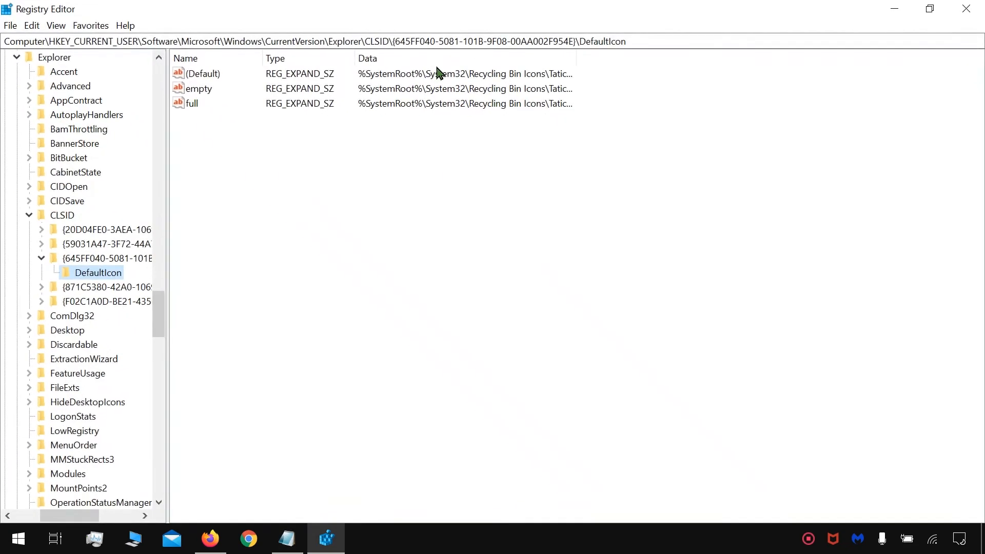
Step: Append ",0" to the Tatice-Just-Bins-Bin-black-full.ico path in the (Default) value of DefaultIcon and save it
{"action": "double_click", "coordinate": [204, 77]}
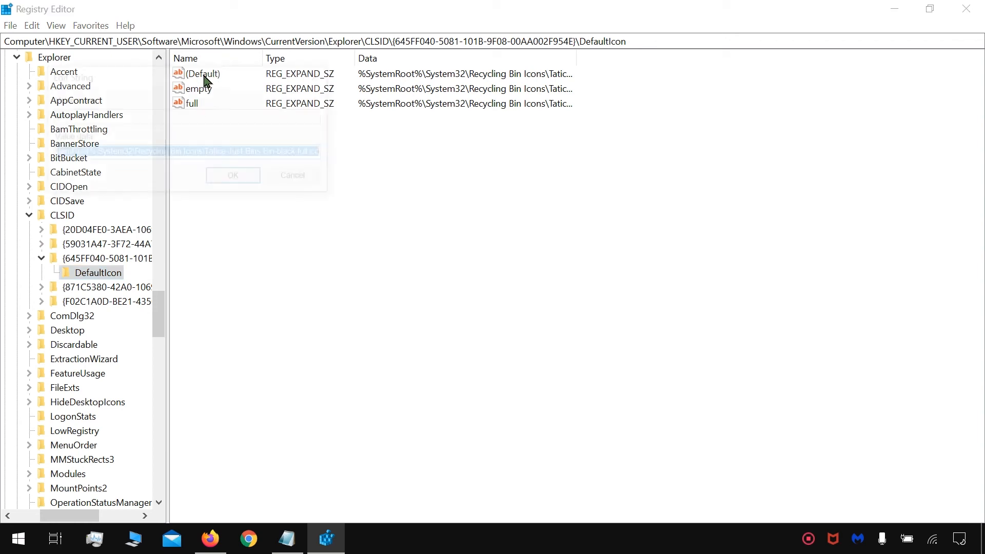
{"action": "left_click", "coordinate": [319, 154]}
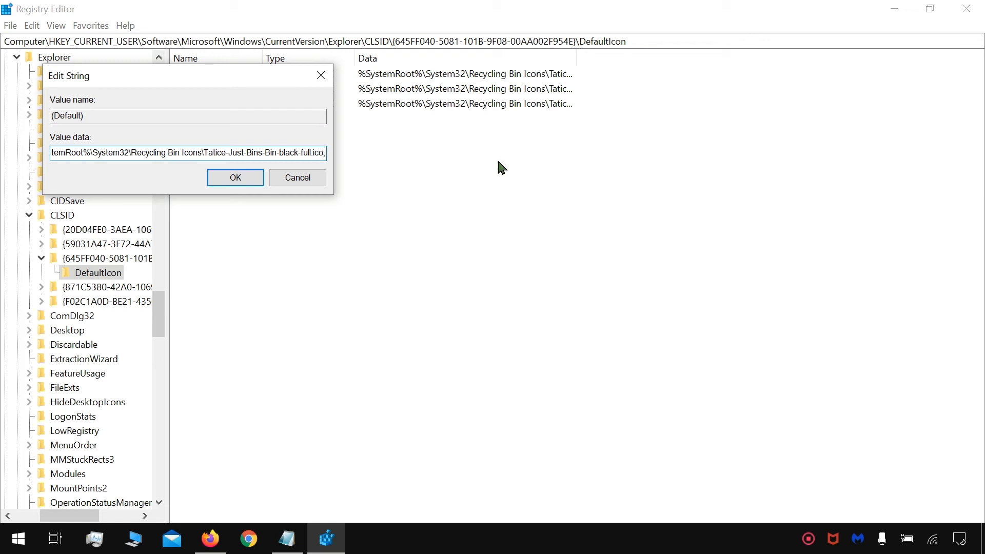
{"action": "type", "text": "0"}
{"action": "left_click", "coordinate": [232, 178]}
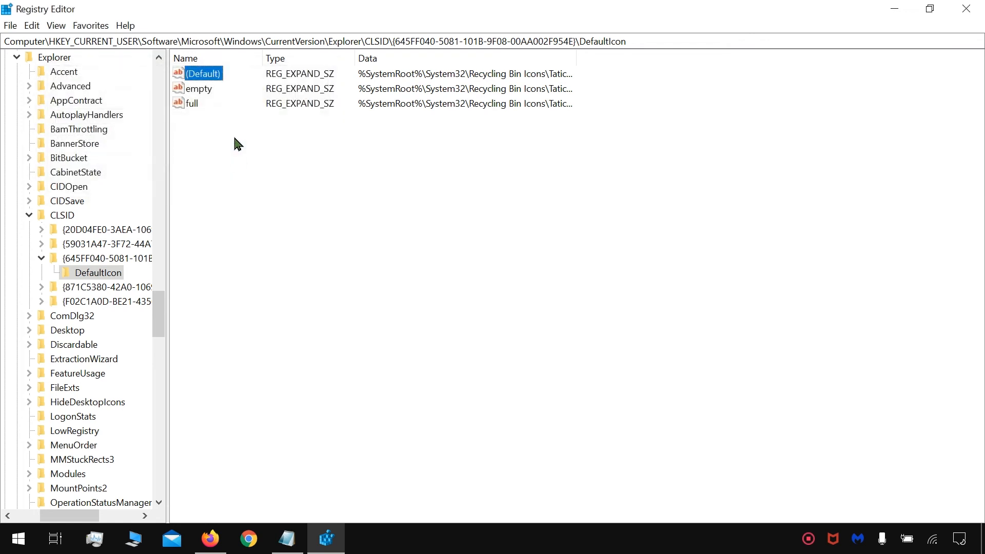
Step: Append ",0" to the Tatice-Just-Bins-Bin-black-full.ico path in the "empty" value of DefaultIcon and save it
{"action": "double_click", "coordinate": [200, 91]}
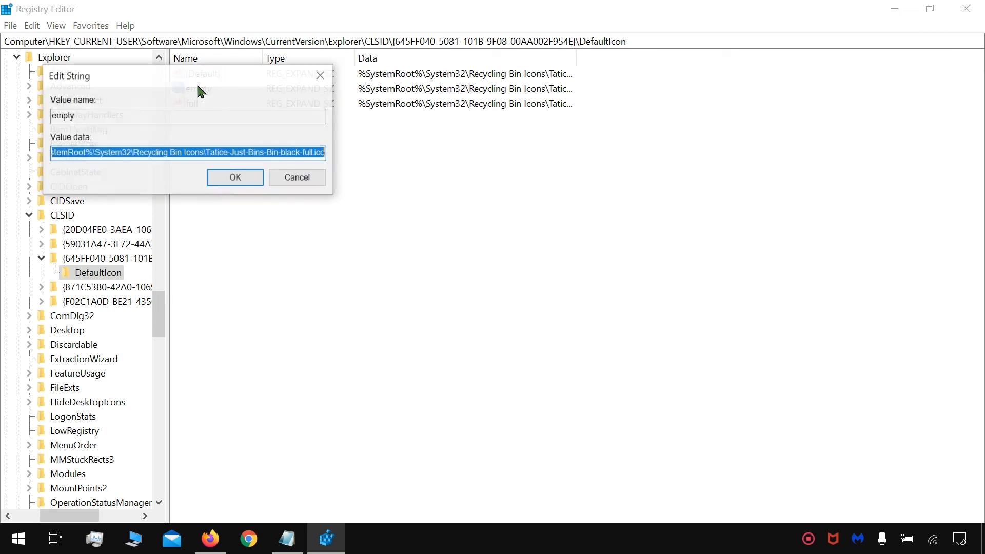
{"action": "left_click", "coordinate": [303, 149]}
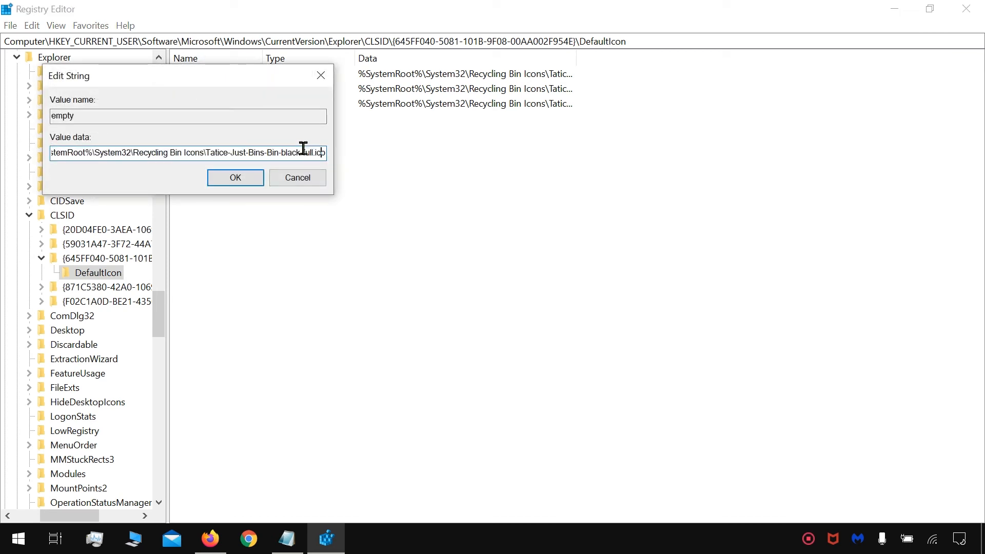
{"action": "type", "text": ",0"}
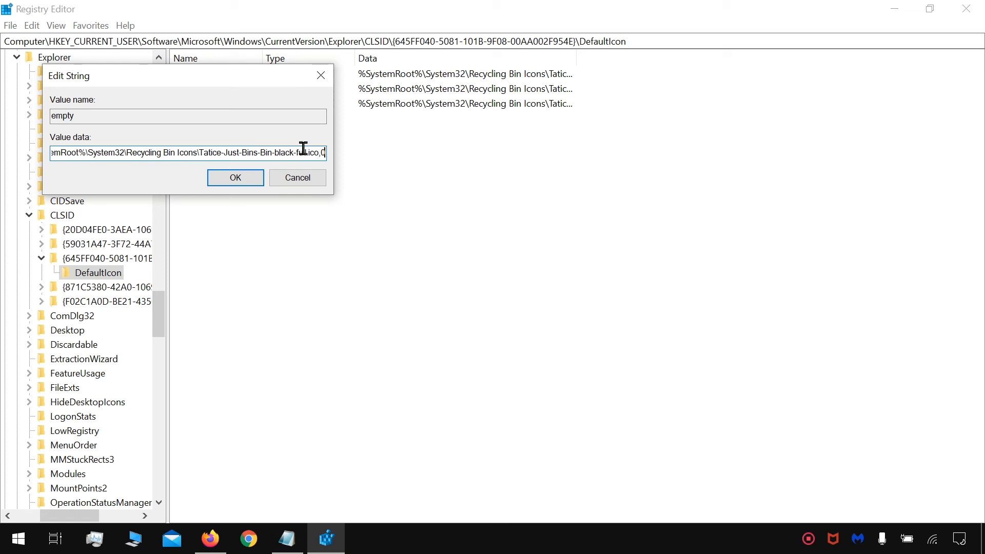
{"action": "left_click", "coordinate": [238, 178]}
Step: Append ",0" to the Tatice-Just-Bins-Bin-black.ico path in the "full" value of DefaultIcon, save it and close Registry Editor
{"action": "double_click", "coordinate": [190, 105]}
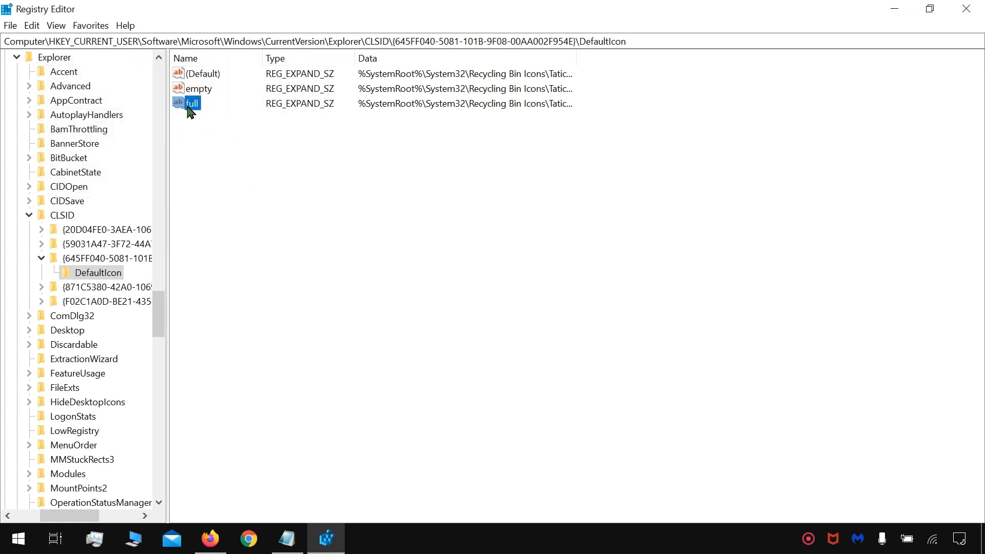
{"action": "left_click", "coordinate": [319, 154]}
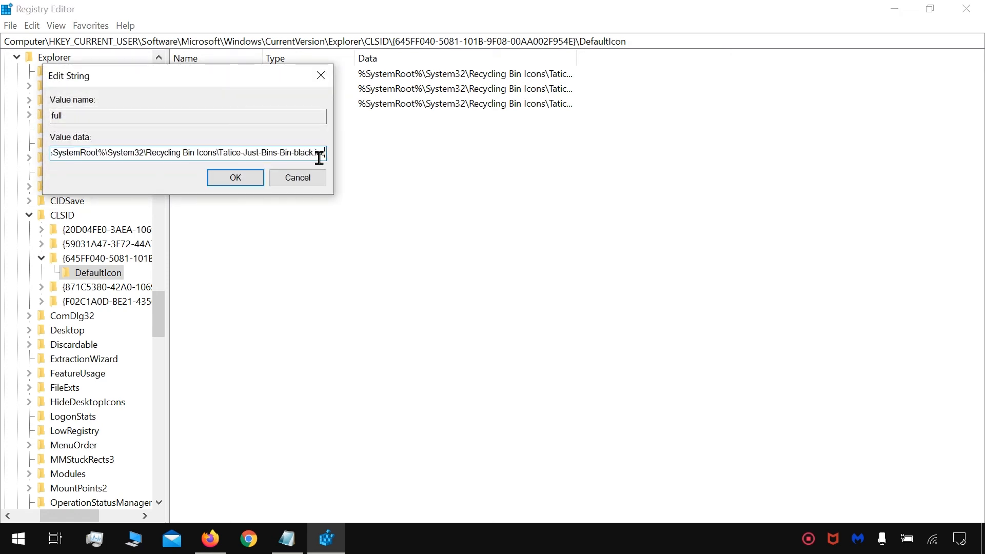
{"action": "type", "text": ",0"}
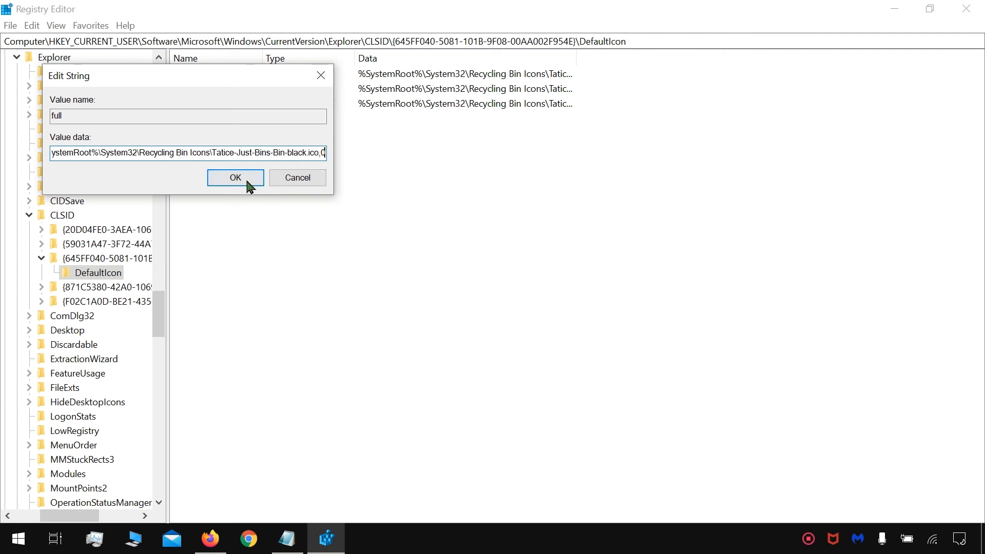
{"action": "left_click", "coordinate": [247, 181]}
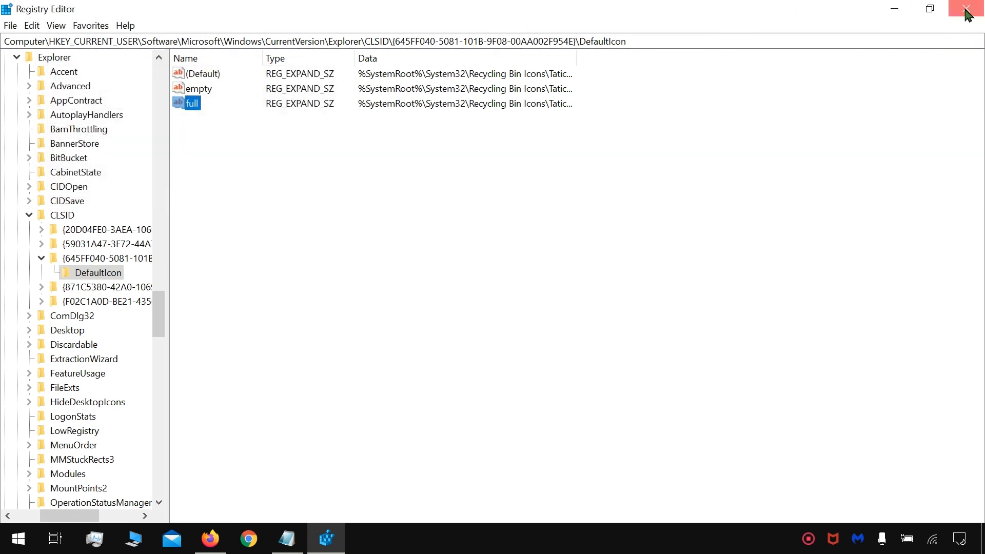
{"action": "left_click", "coordinate": [968, 12]}
Step: Create a new folder on the desktop and move it into the Recycle Bin to test the full icon
{"action": "right_click", "coordinate": [270, 179]}
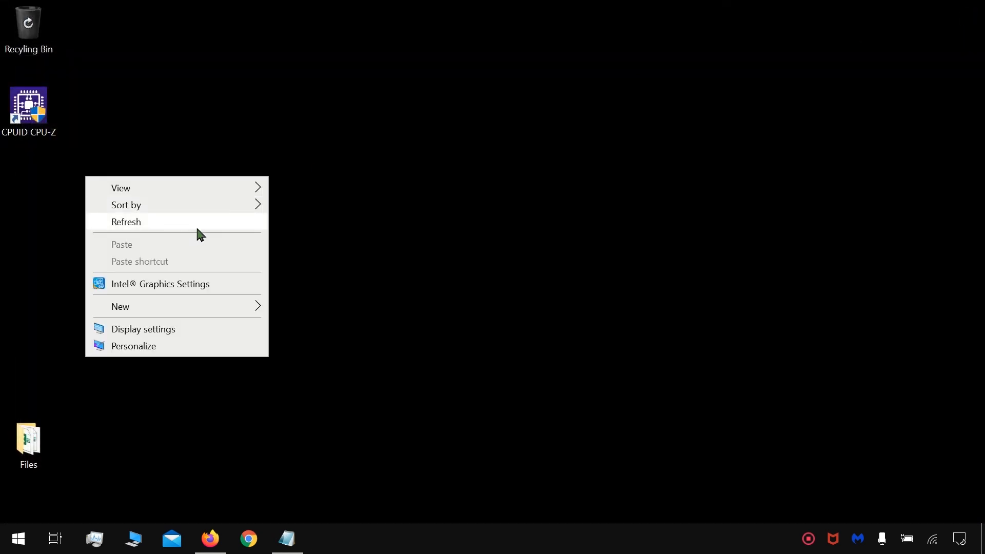
{"action": "mouse_move", "coordinate": [203, 306]}
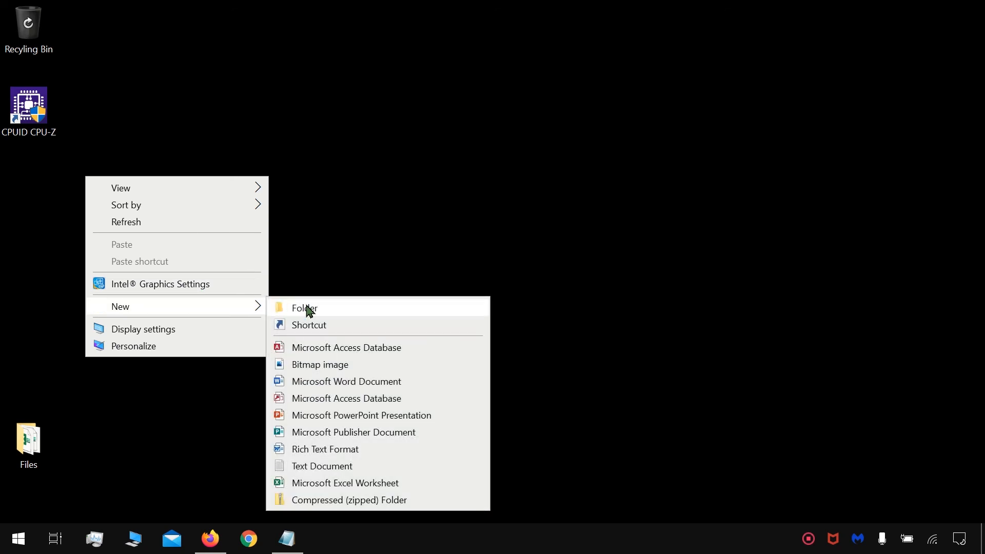
{"action": "left_click", "coordinate": [308, 309]}
{"action": "left_click_drag", "start_coordinate": [268, 240], "coordinate": [287, 223]}
{"action": "left_click_drag", "start_coordinate": [324, 195], "coordinate": [38, 34]}
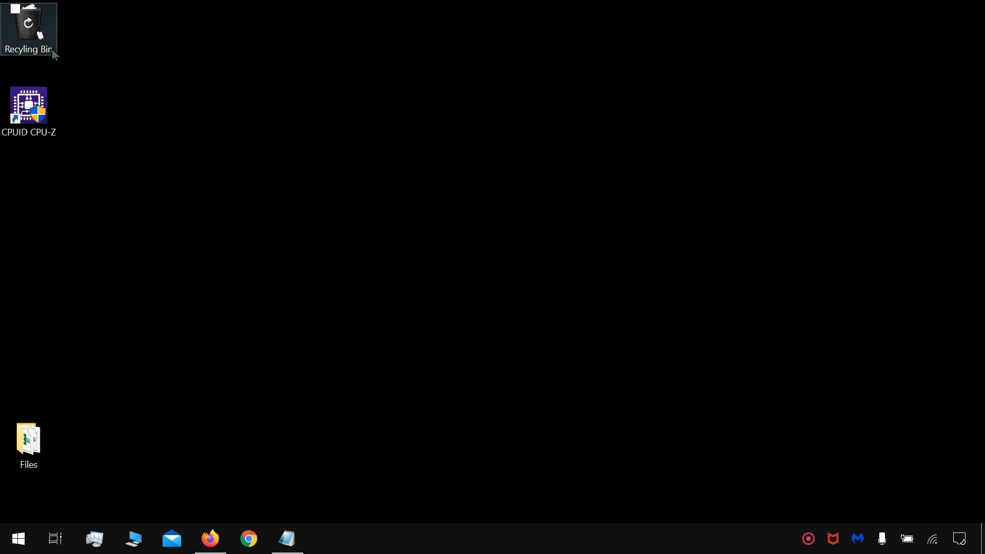
Step: Empty the Recycle Bin and confirm permanently deleting the new folder to test the empty icon
{"action": "right_click", "coordinate": [51, 49]}
{"action": "left_click", "coordinate": [103, 77]}
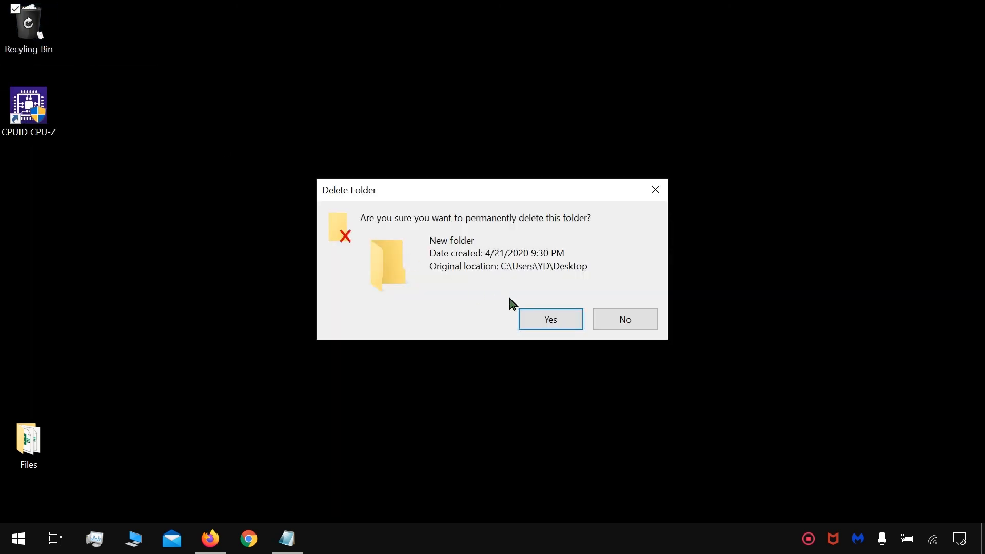
{"action": "left_click", "coordinate": [574, 322]}
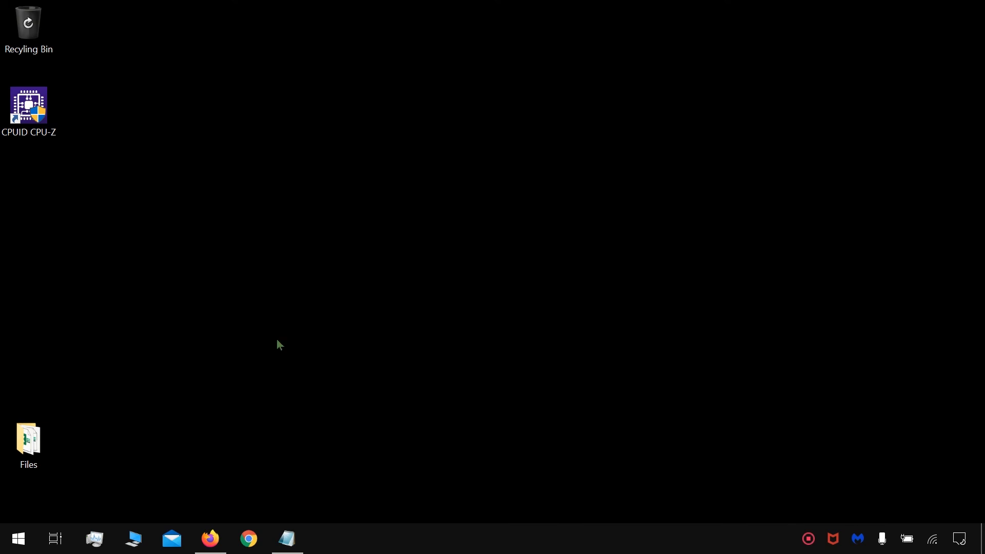
Step: Highlight the DefaultIcon registry path in the Notepad note, and switch to Firefox to review the black bin icon's download options
{"action": "left_click", "coordinate": [287, 539]}
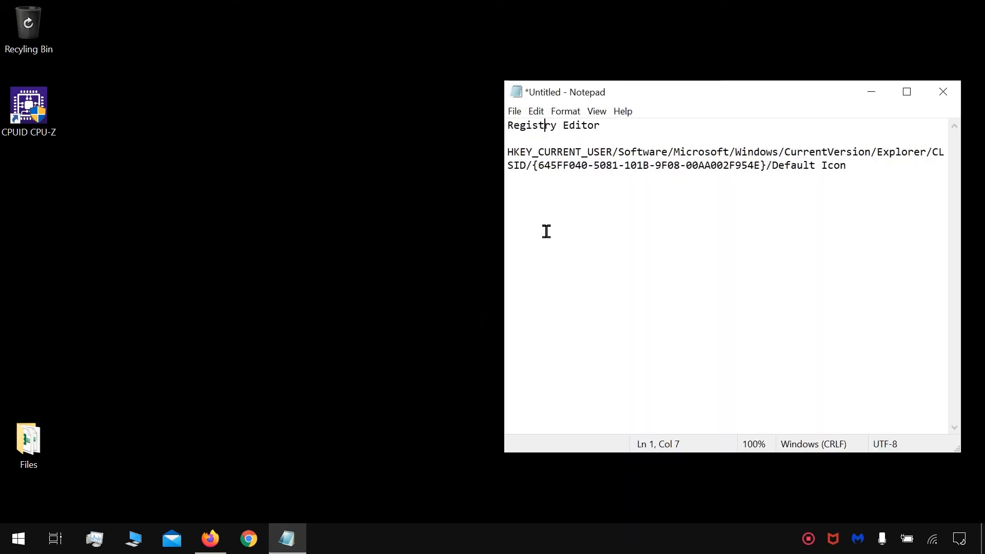
{"action": "left_click_drag", "start_coordinate": [864, 163], "coordinate": [502, 145]}
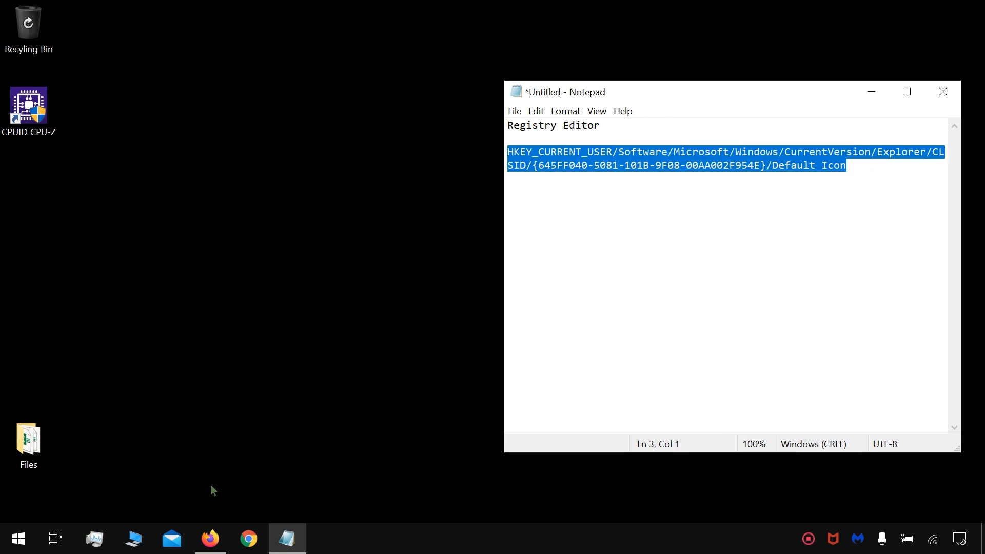
{"action": "left_click", "coordinate": [210, 539]}
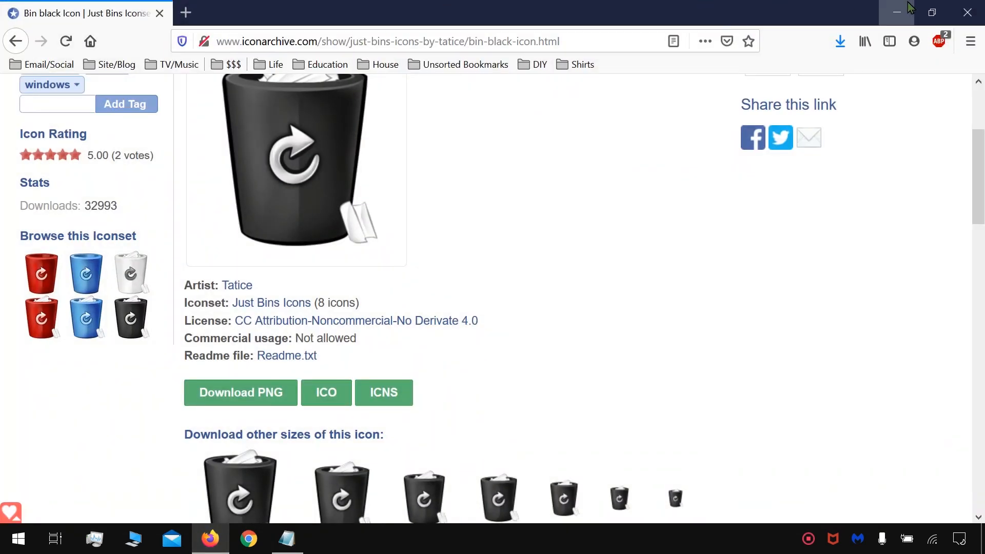
{"action": "scroll", "coordinate": [637, 234], "scroll_direction": "down", "scroll_amount": 3}
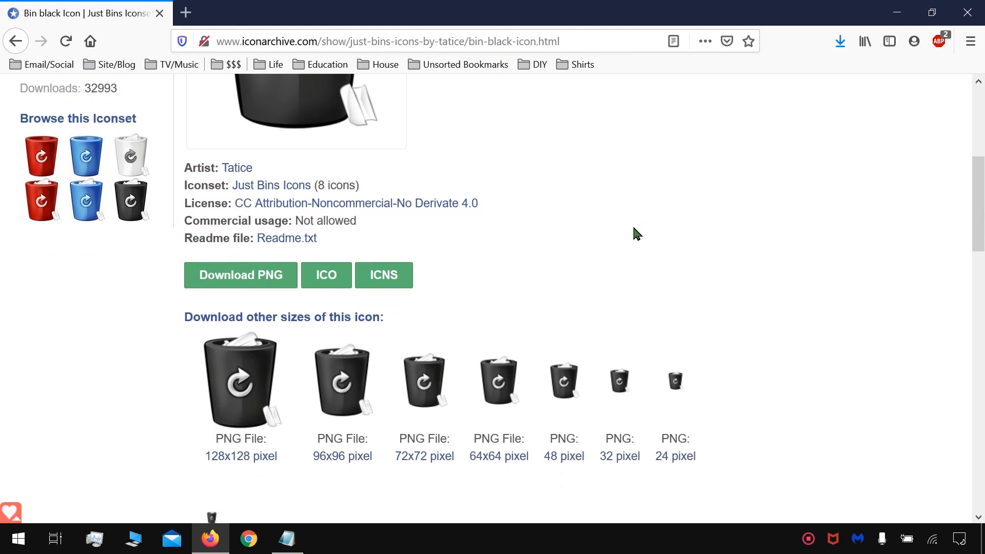